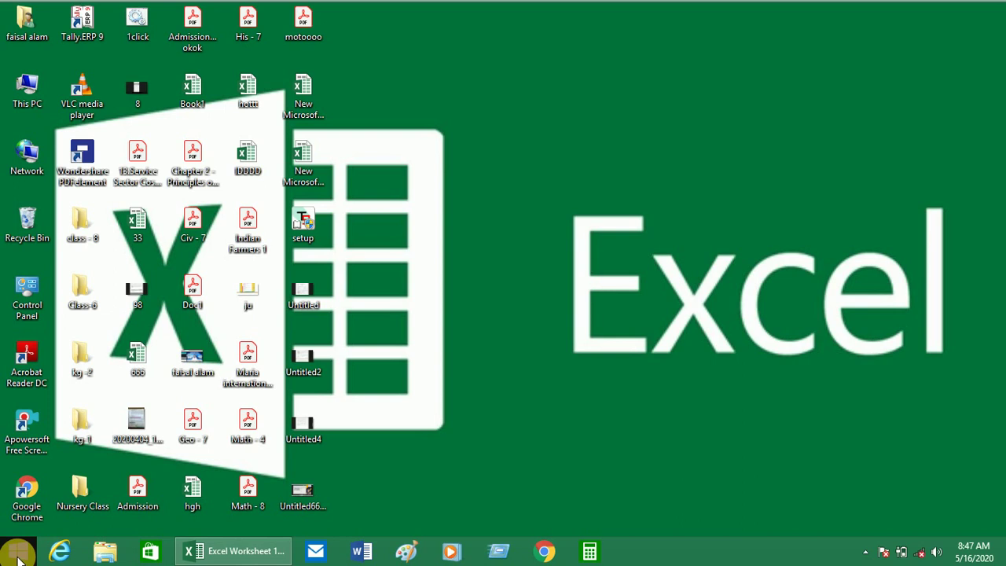
Step: Browse the Start menu's full app list, then return to the desktop
{"action": "left_click", "coordinate": [20, 556]}
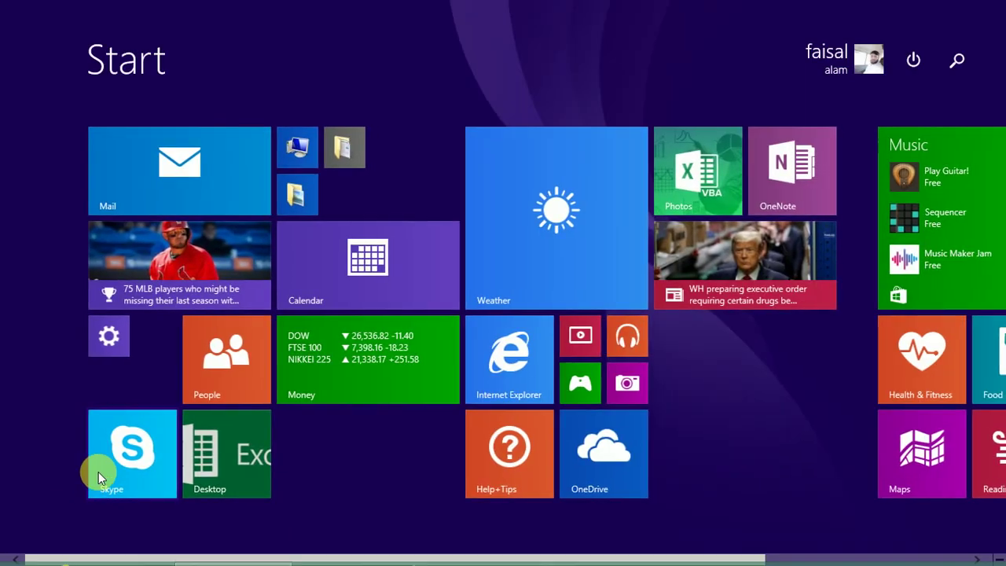
{"action": "left_click", "coordinate": [99, 527]}
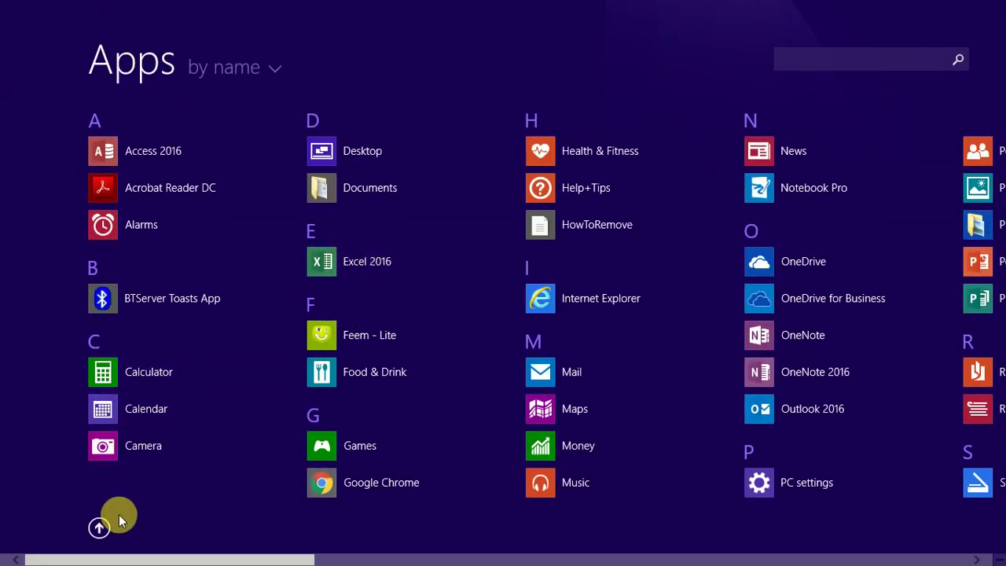
{"action": "left_click", "coordinate": [3, 6]}
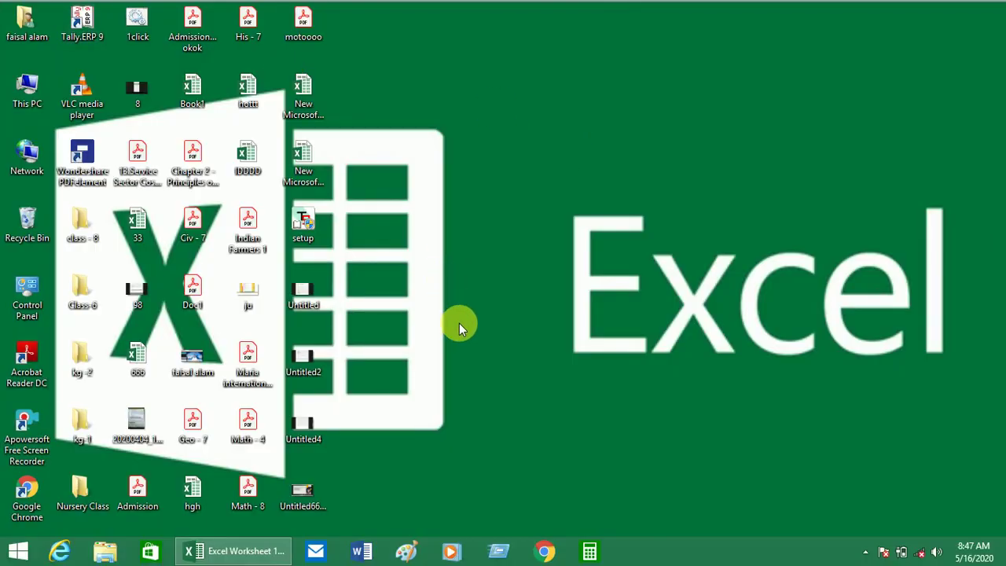
{"action": "right_click", "coordinate": [477, 181]}
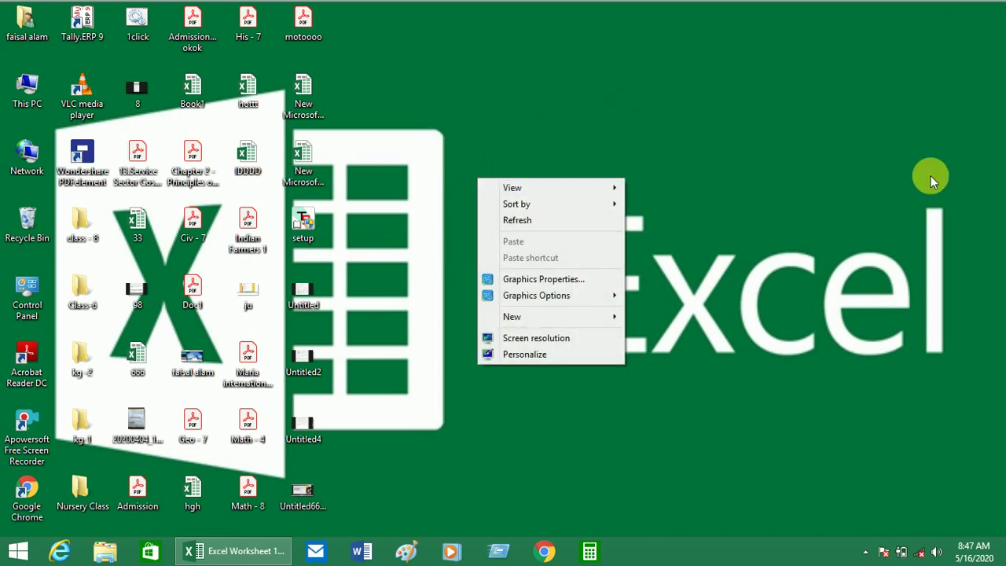
{"action": "left_click", "coordinate": [679, 70]}
Step: Create a new Microsoft Excel Worksheet on the desktop, keeping its default name
{"action": "right_click", "coordinate": [679, 70]}
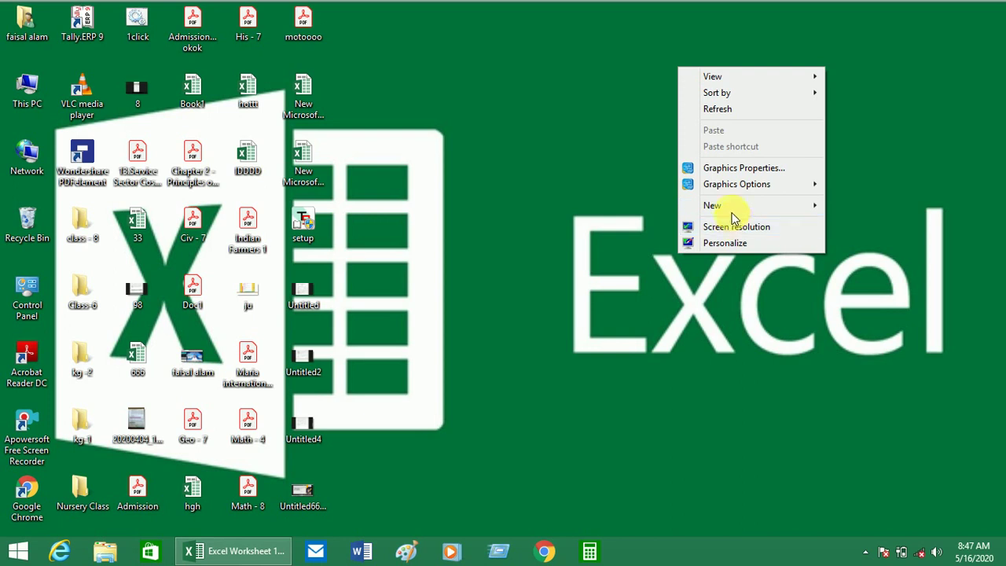
{"action": "mouse_move", "coordinate": [742, 208]}
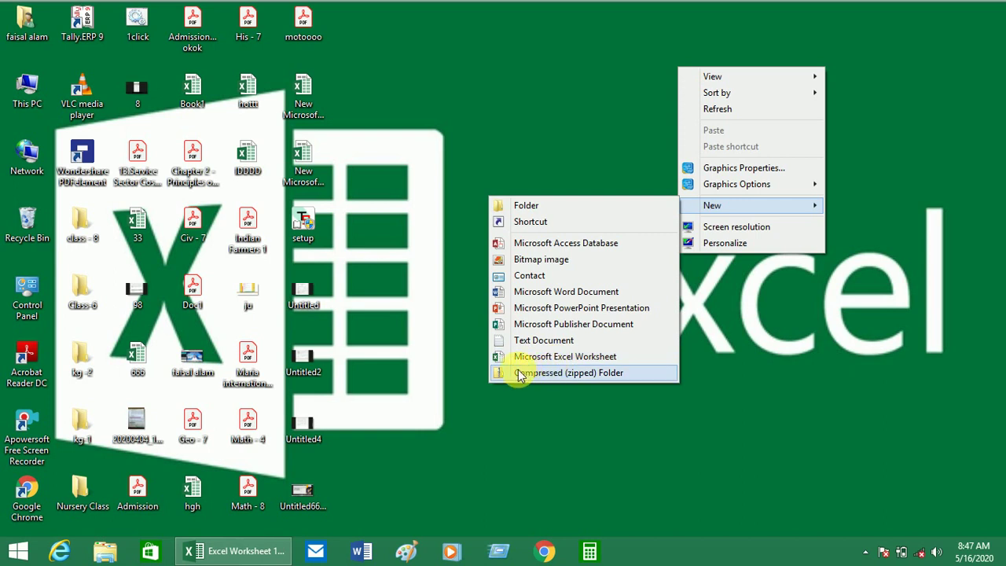
{"action": "left_click", "coordinate": [571, 361]}
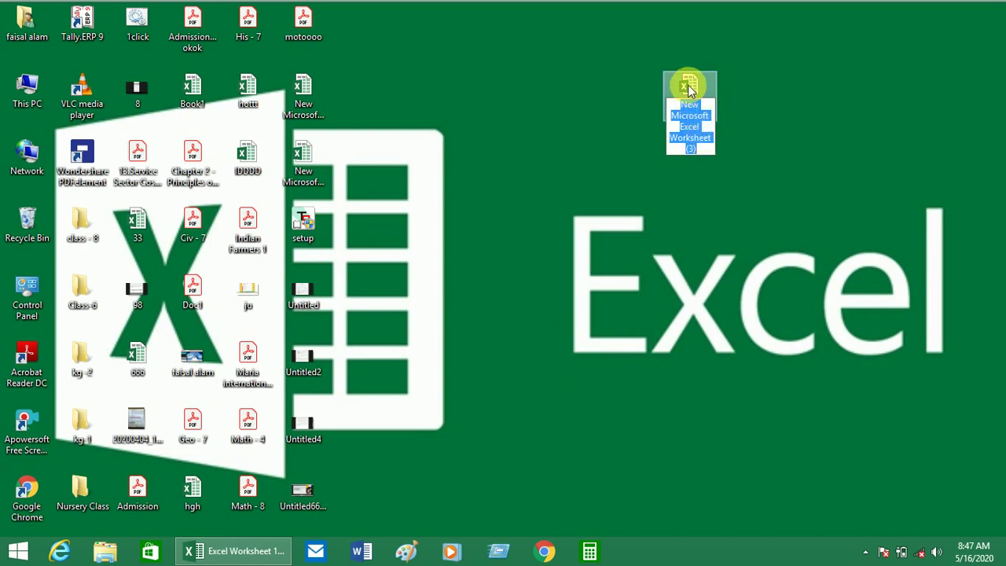
{"action": "key", "text": "Return"}
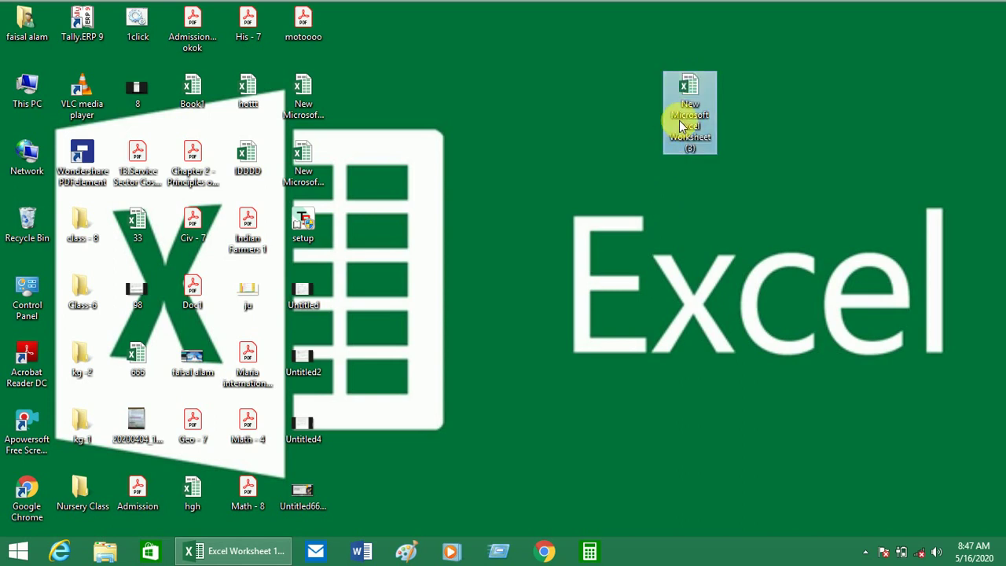
Step: Open the new worksheet, close it, and minimize Excel to reveal the desktop
{"action": "double_click", "coordinate": [689, 113]}
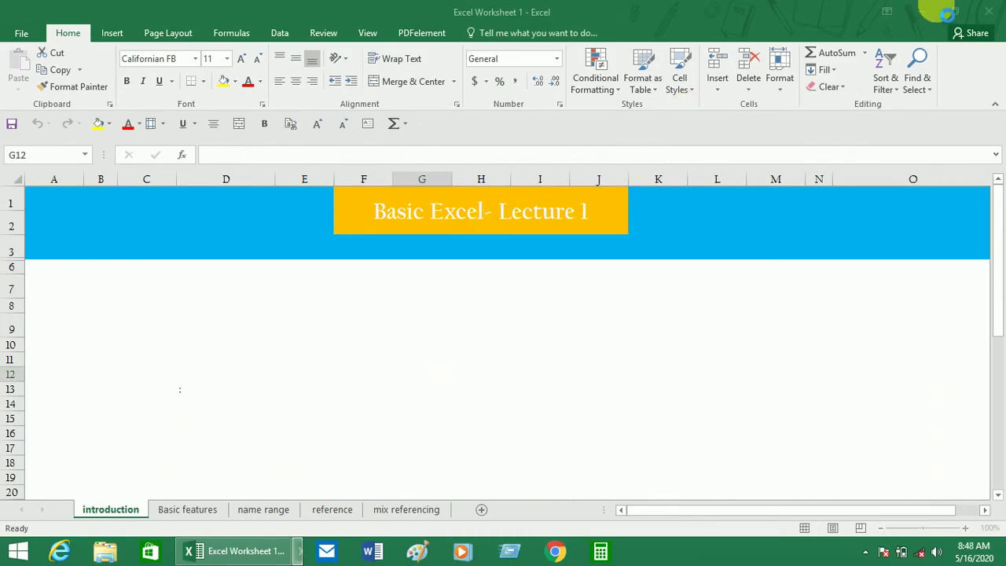
{"action": "left_click", "coordinate": [988, 11]}
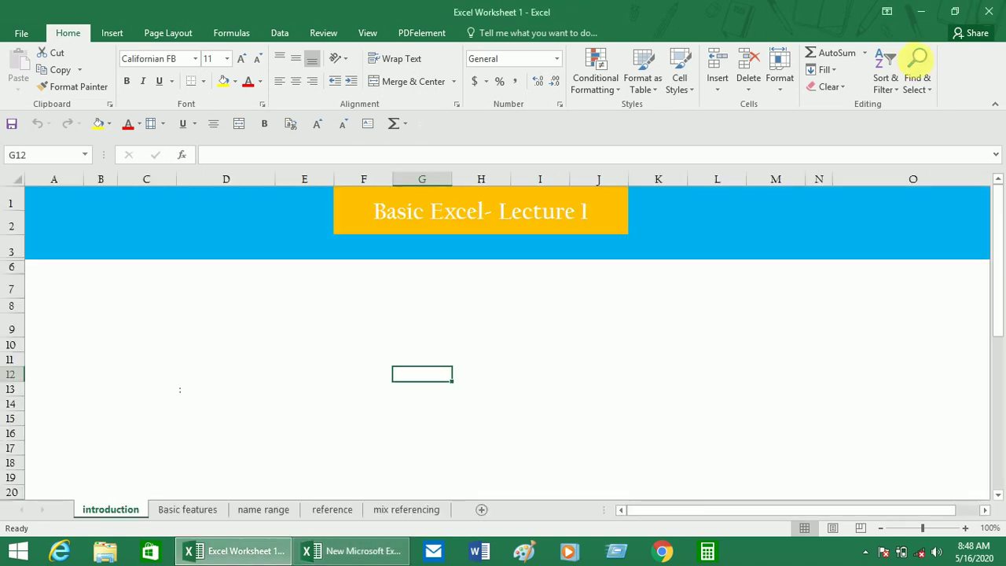
{"action": "left_click", "coordinate": [921, 11]}
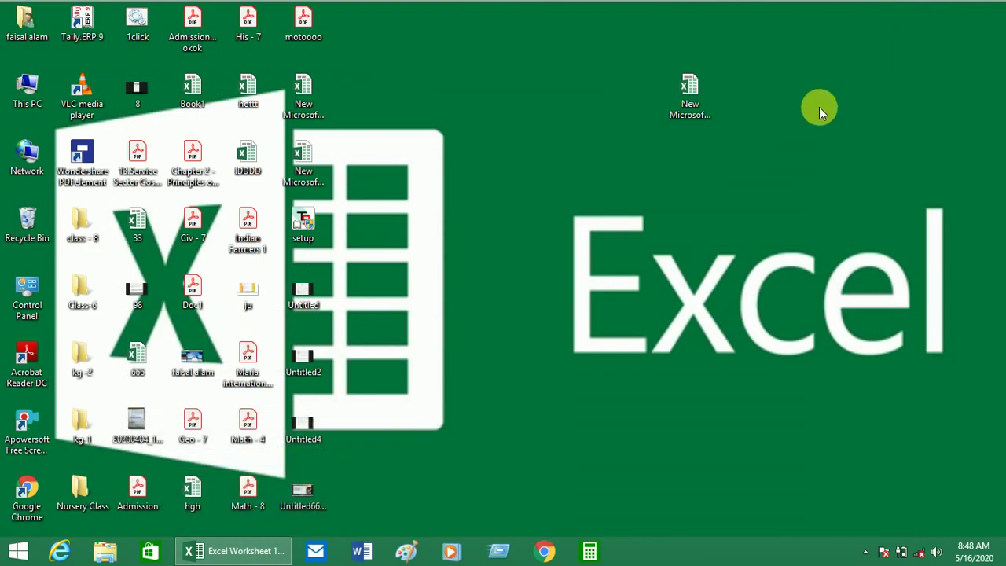
{"action": "right_click", "coordinate": [857, 48]}
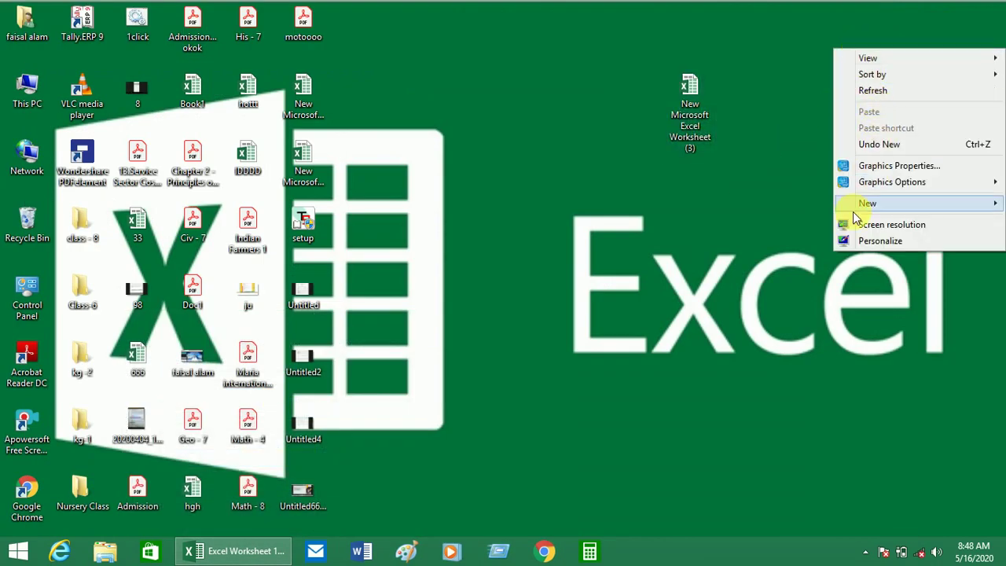
{"action": "mouse_move", "coordinate": [867, 212]}
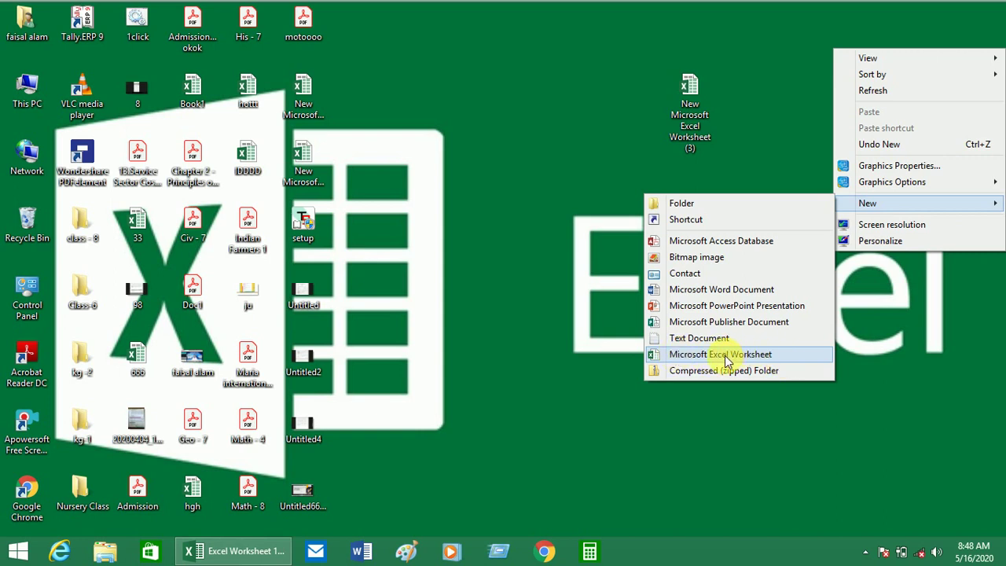
{"action": "left_click", "coordinate": [576, 385]}
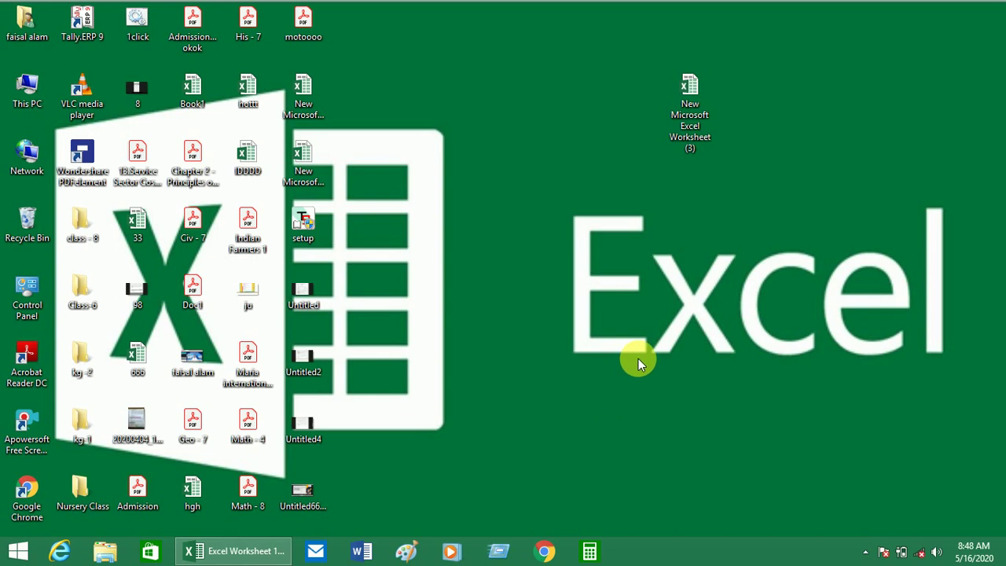
{"action": "key", "text": "super+r"}
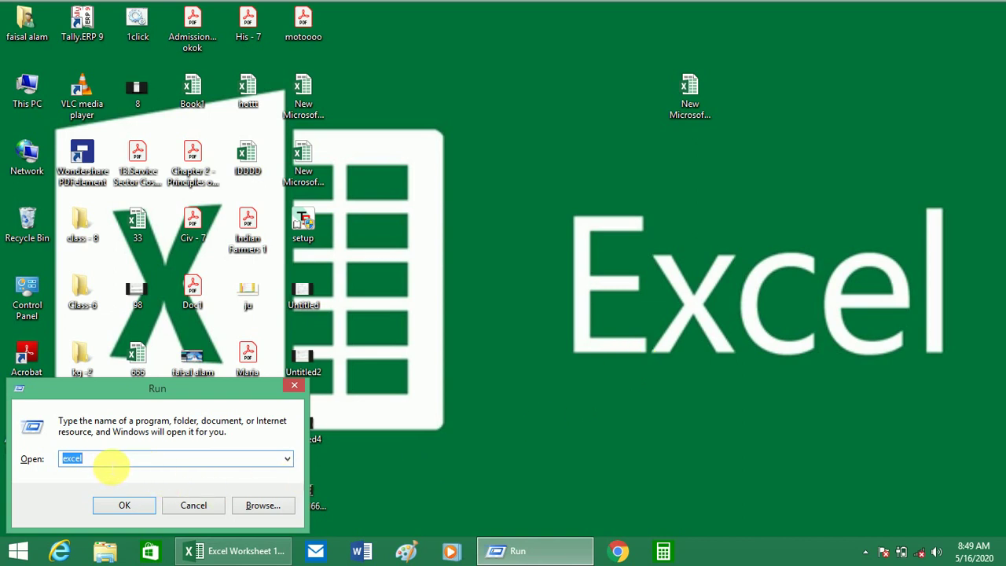
{"action": "left_click", "coordinate": [111, 467]}
{"action": "key", "text": "BackSpace"}
{"action": "key", "text": "BackSpace"}
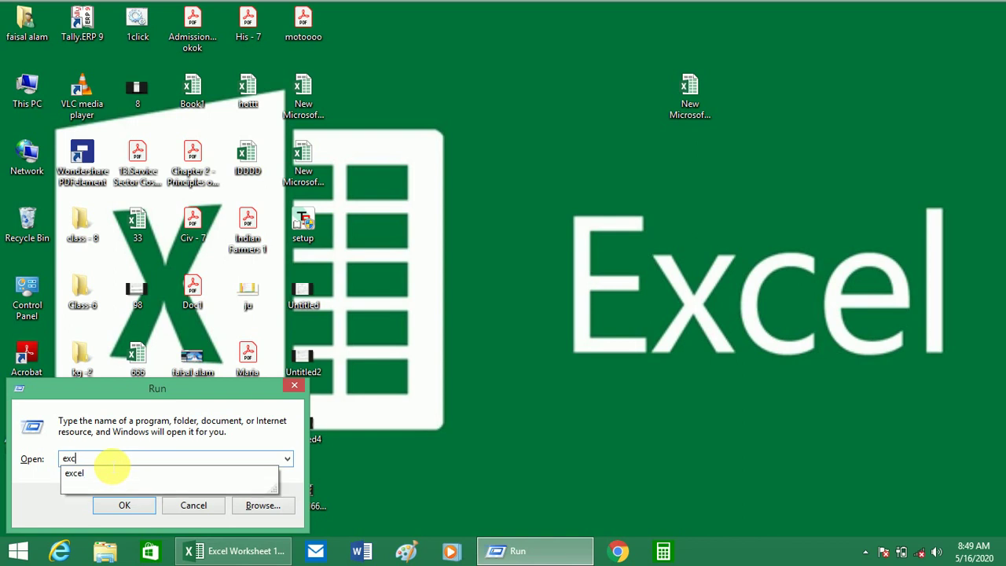
{"action": "key", "text": "BackSpace"}
{"action": "key", "text": "BackSpace"}
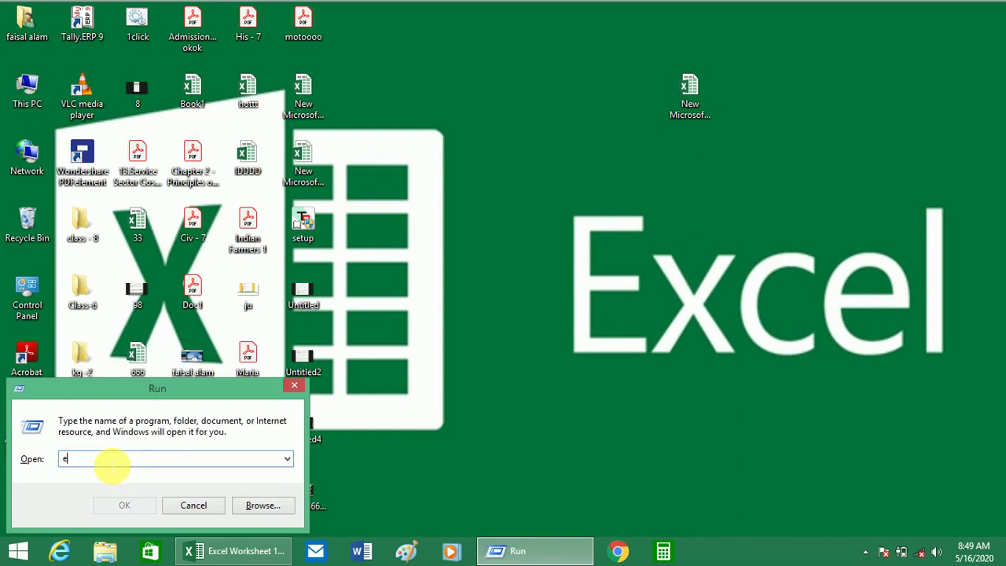
{"action": "type", "text": "xcel"}
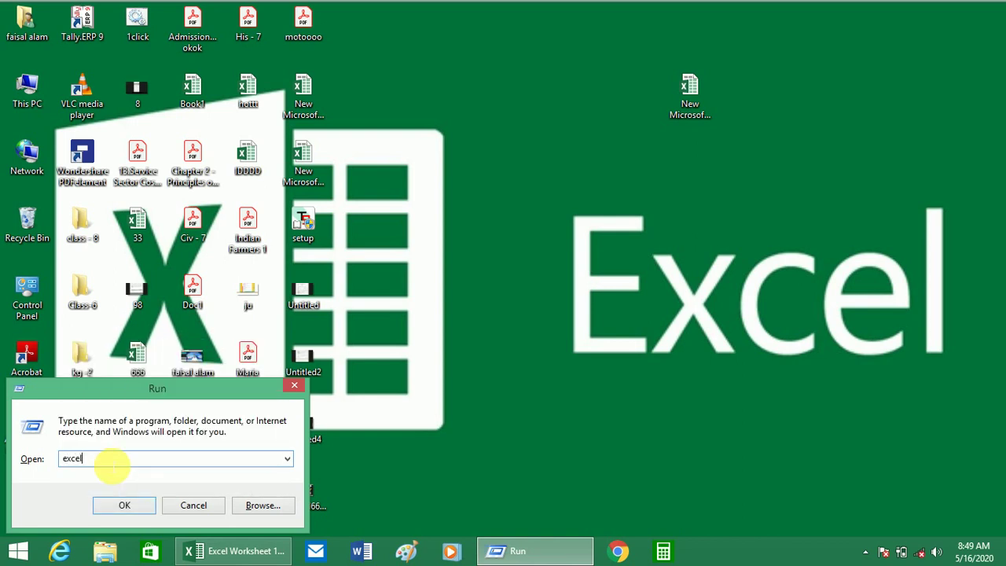
{"action": "left_click", "coordinate": [124, 503]}
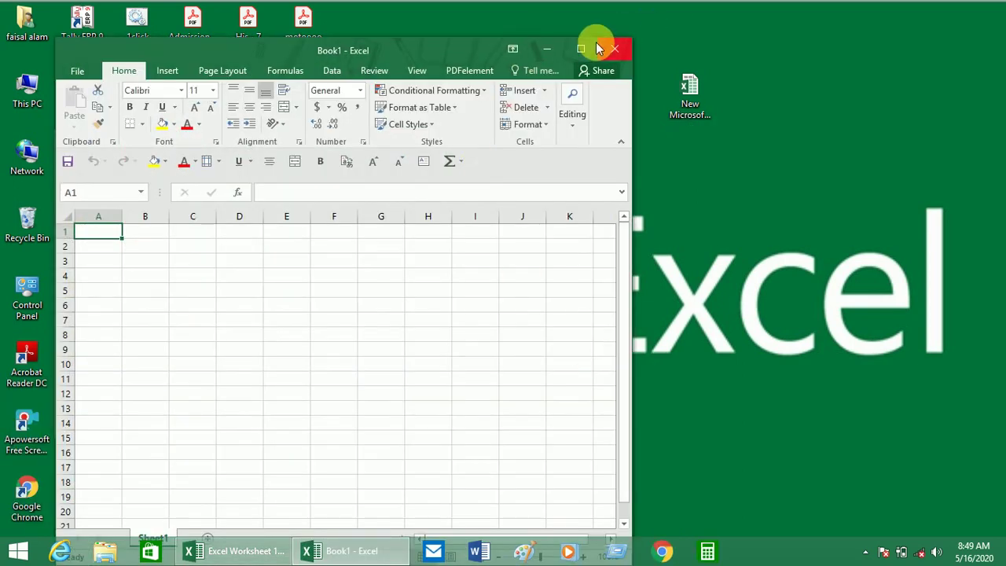
{"action": "left_click", "coordinate": [580, 50]}
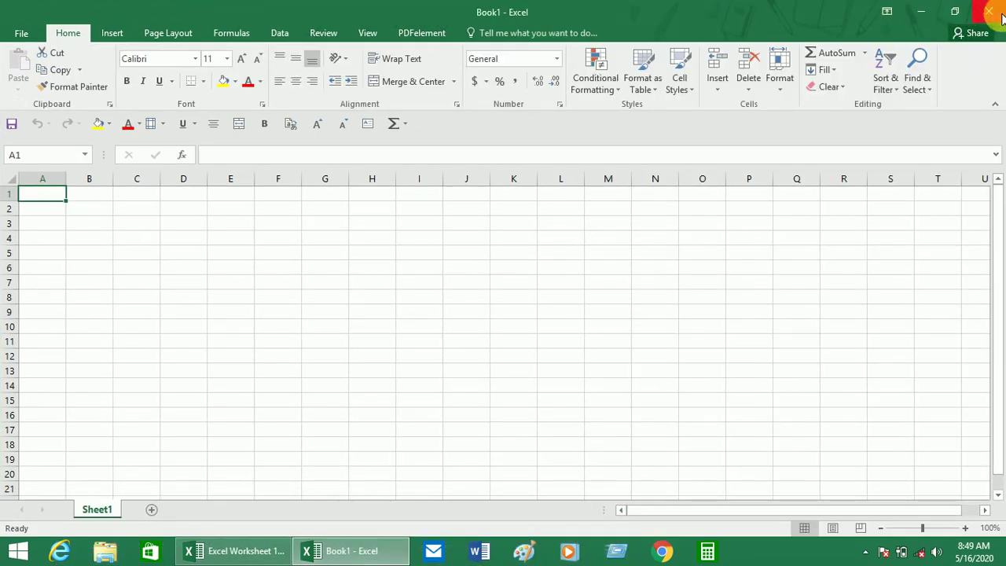
{"action": "left_click", "coordinate": [992, 13]}
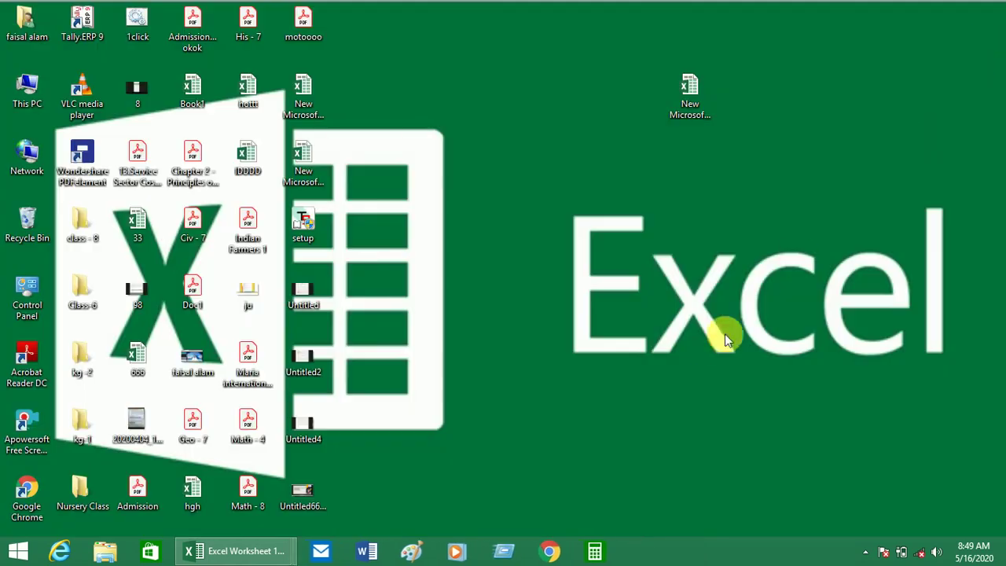
Step: Restore the Excel Worksheet 1 workbook from its taskbar button
{"action": "left_click", "coordinate": [252, 550]}
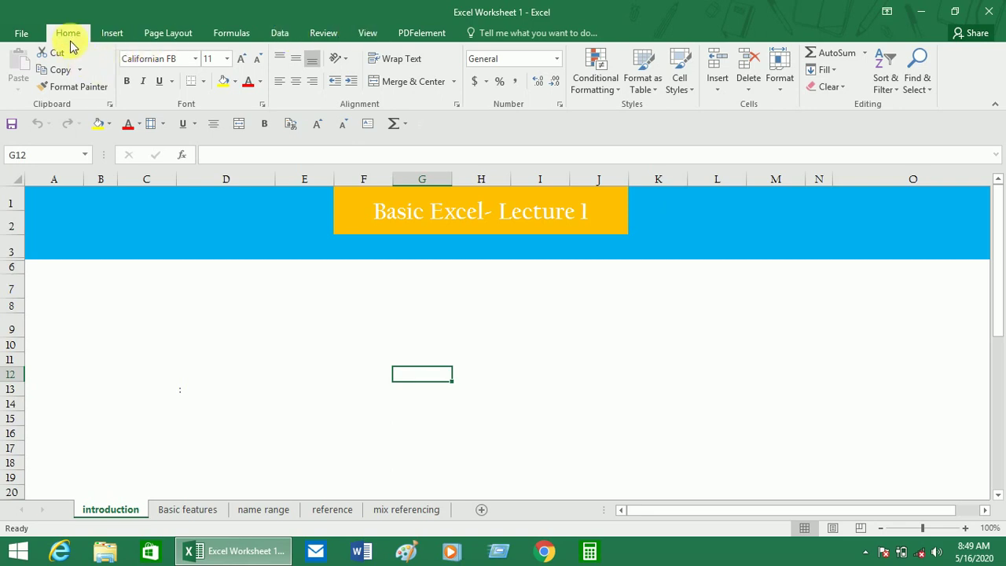
Step: Browse the Insert, Page Layout, Formulas, Data, Review and View ribbons, then return to Home
{"action": "left_click", "coordinate": [112, 36]}
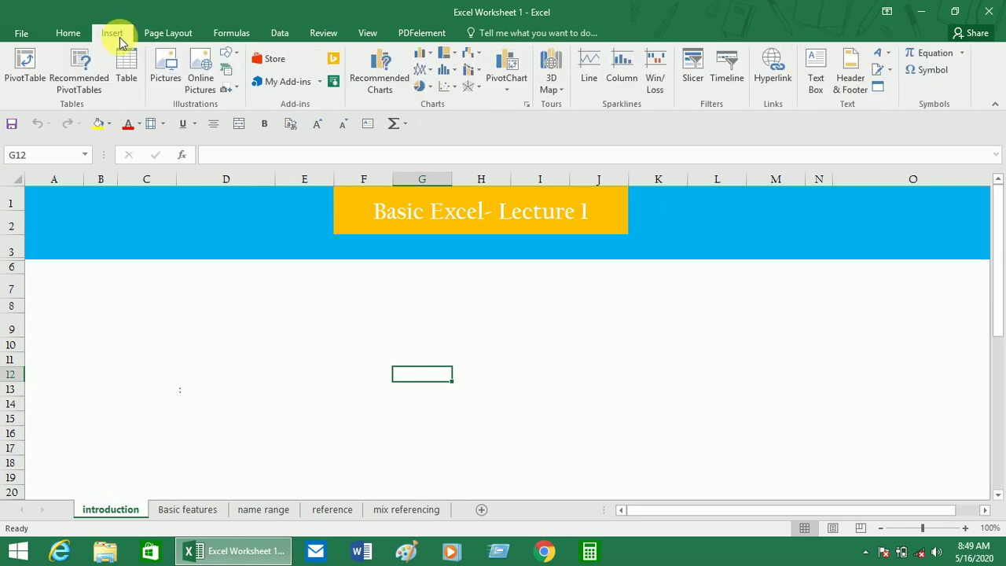
{"action": "left_click", "coordinate": [178, 35]}
{"action": "left_click", "coordinate": [232, 33]}
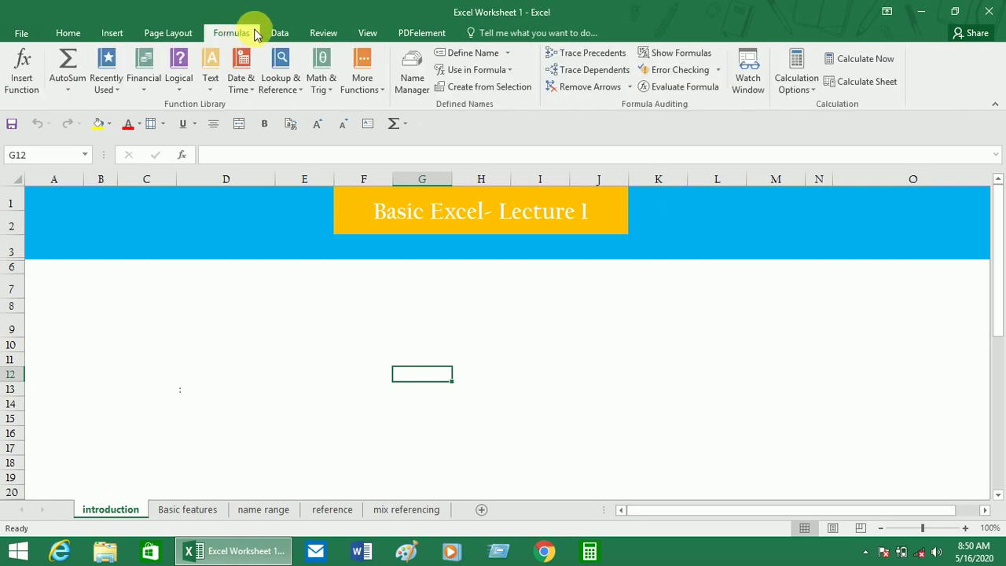
{"action": "left_click", "coordinate": [292, 34]}
{"action": "left_click", "coordinate": [324, 33]}
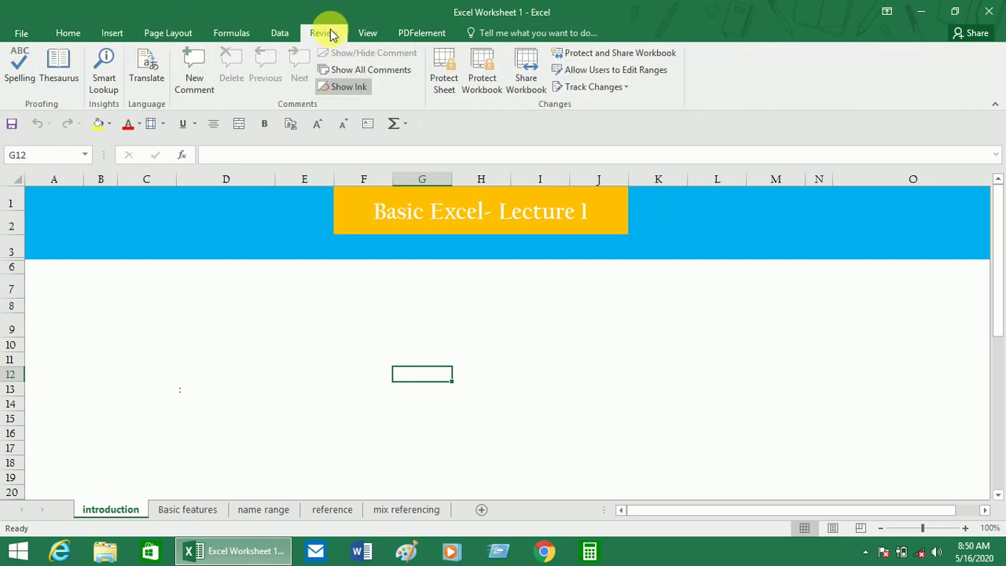
{"action": "left_click", "coordinate": [365, 34]}
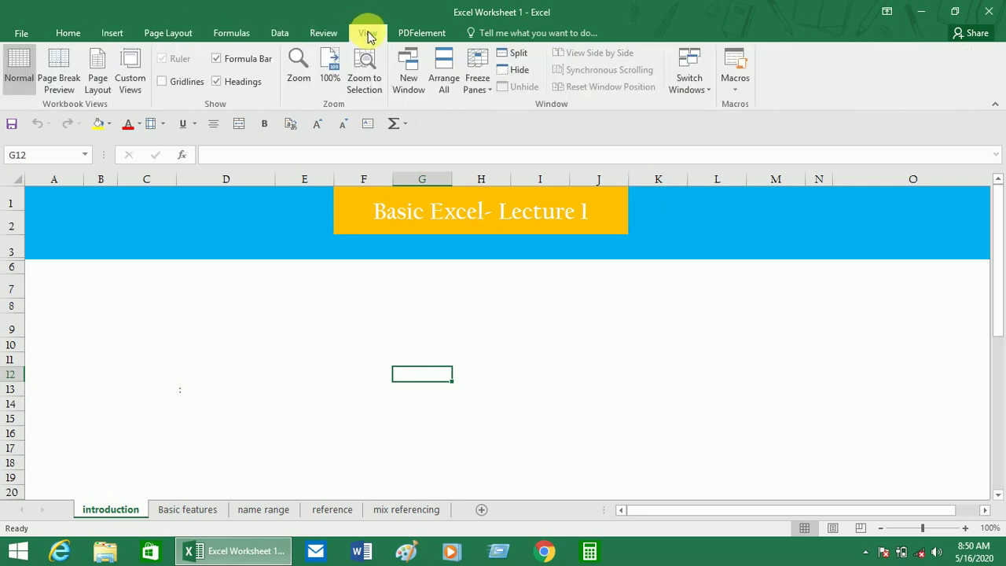
{"action": "left_click", "coordinate": [84, 37]}
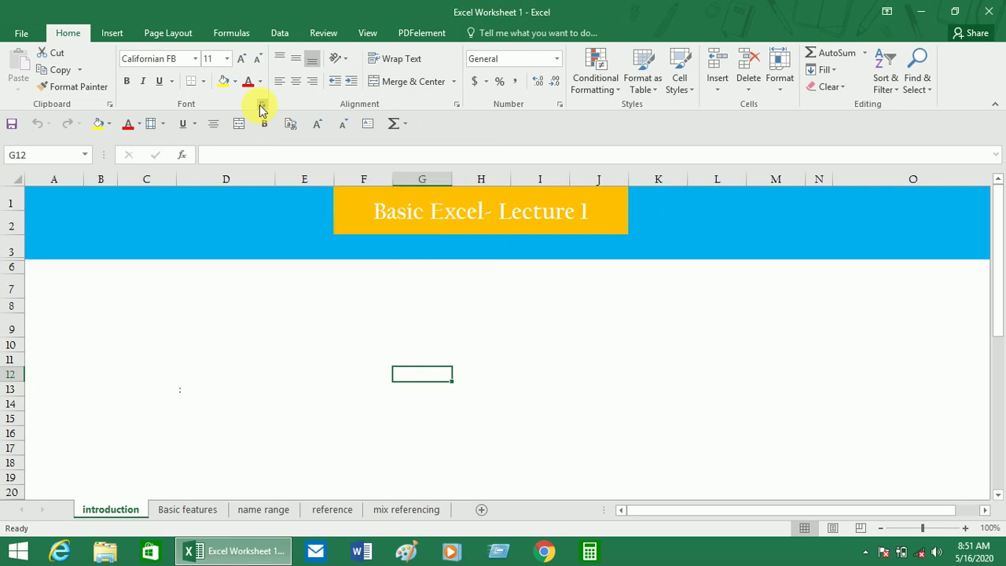
{"action": "left_click", "coordinate": [262, 106]}
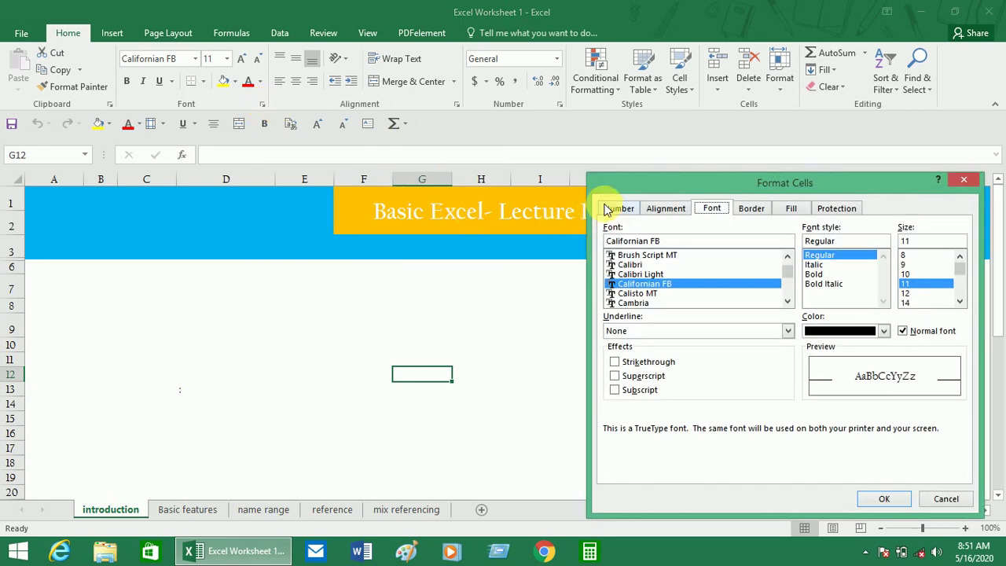
{"action": "left_click", "coordinate": [619, 210]}
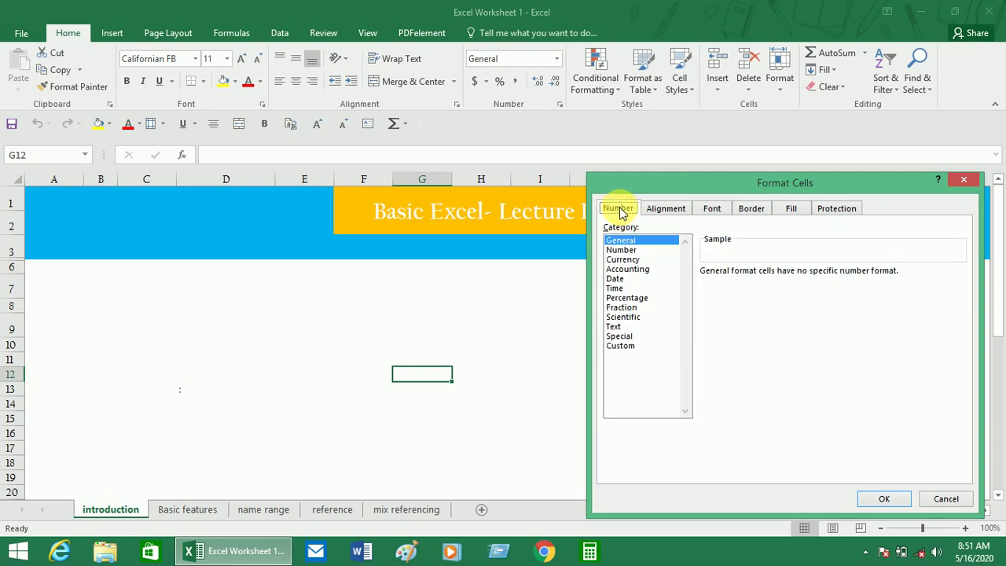
{"action": "left_click", "coordinate": [665, 213]}
{"action": "left_click", "coordinate": [712, 210]}
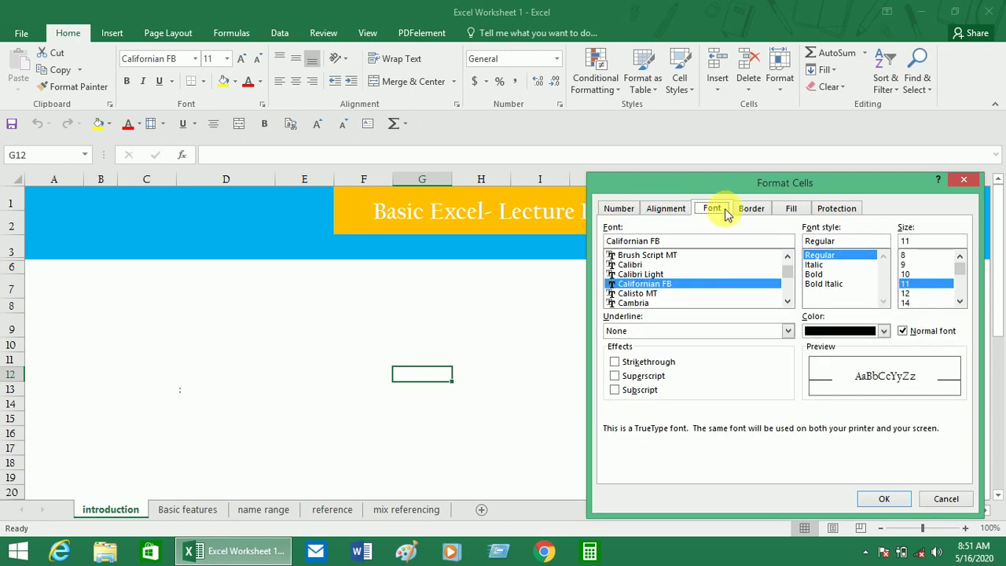
{"action": "left_click", "coordinate": [751, 211]}
{"action": "left_click", "coordinate": [794, 209]}
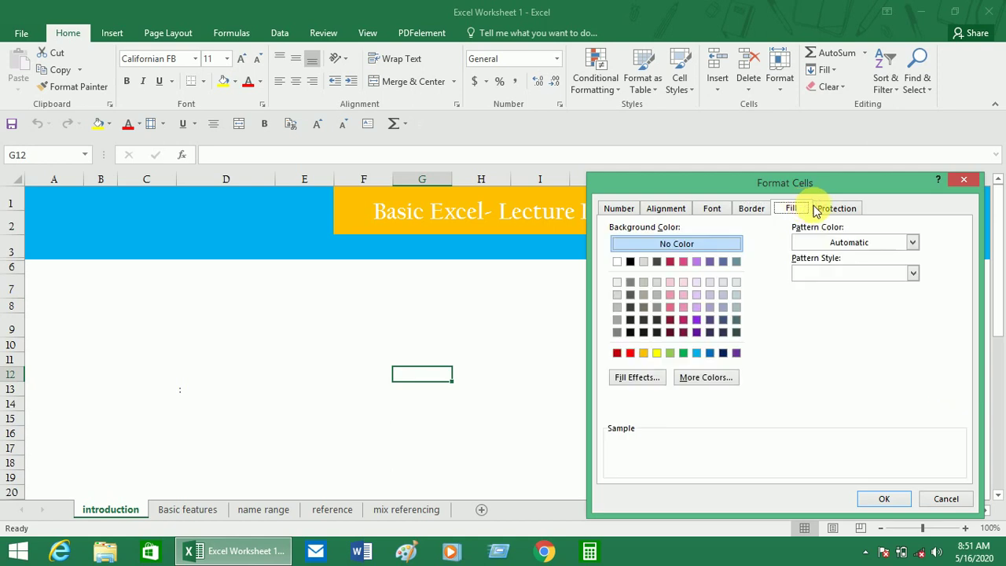
{"action": "left_click", "coordinate": [845, 209]}
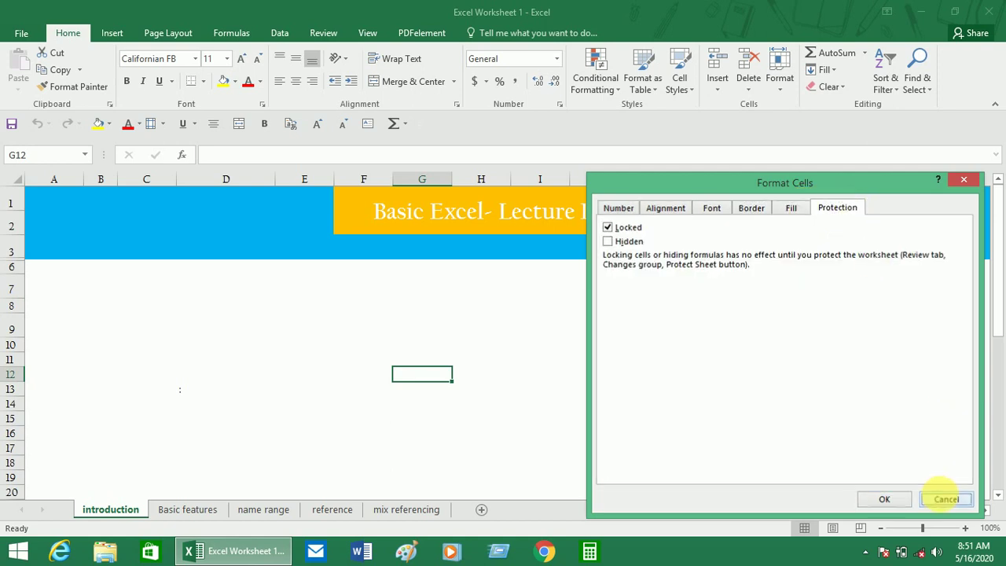
{"action": "left_click", "coordinate": [946, 498]}
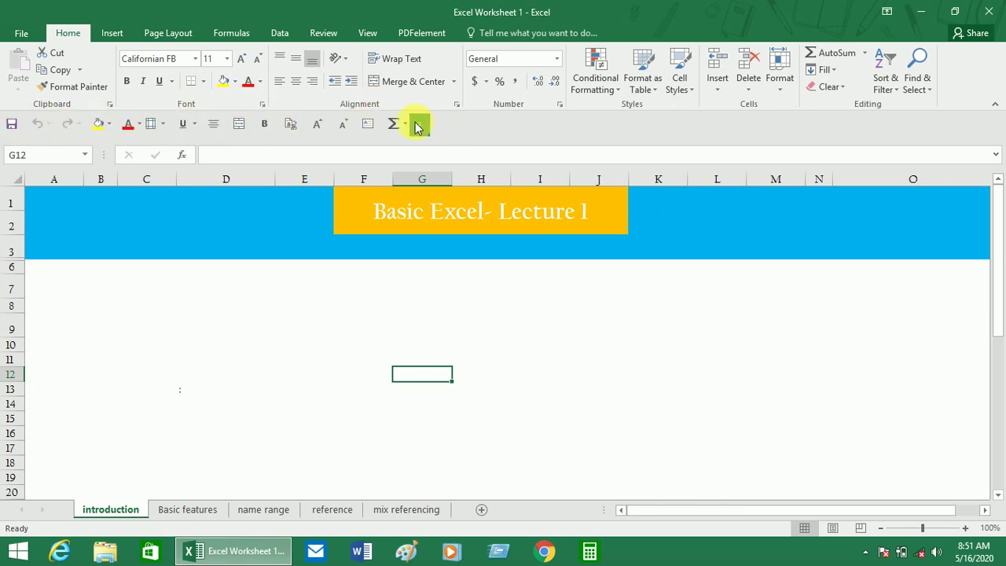
Step: Move the Quick Access Toolbar above the ribbon and back below it, twice
{"action": "left_click", "coordinate": [414, 124]}
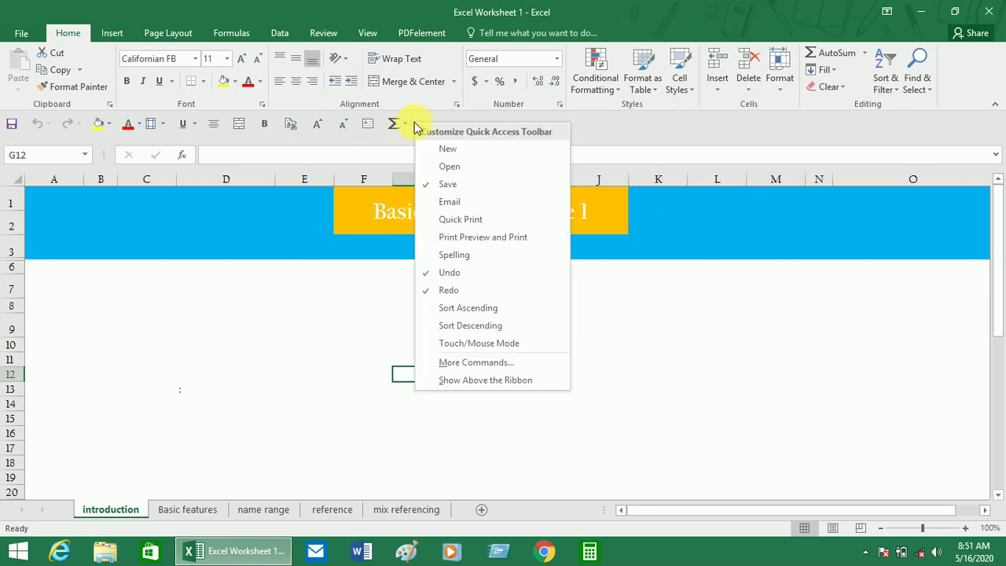
{"action": "left_click", "coordinate": [463, 381]}
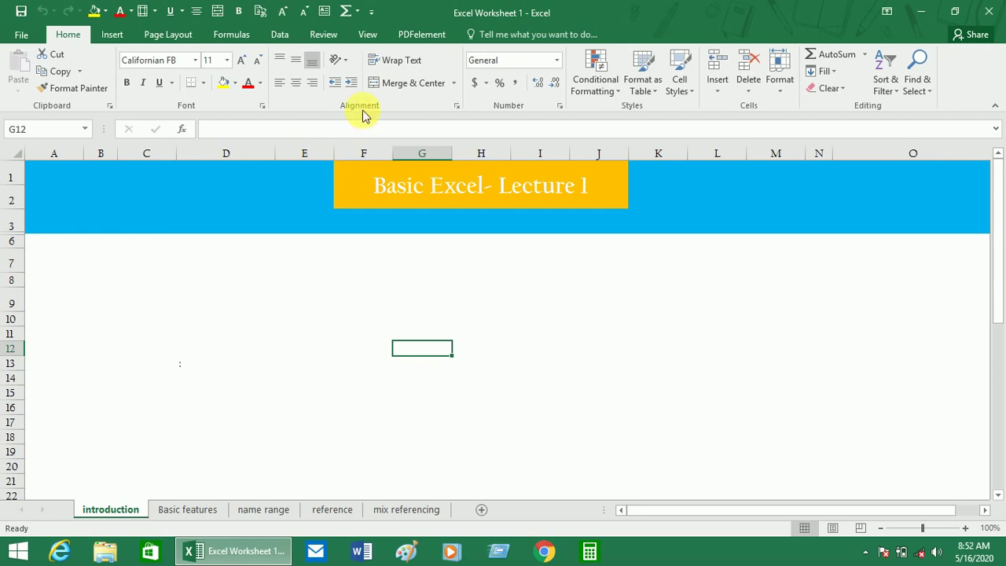
{"action": "left_click", "coordinate": [372, 16]}
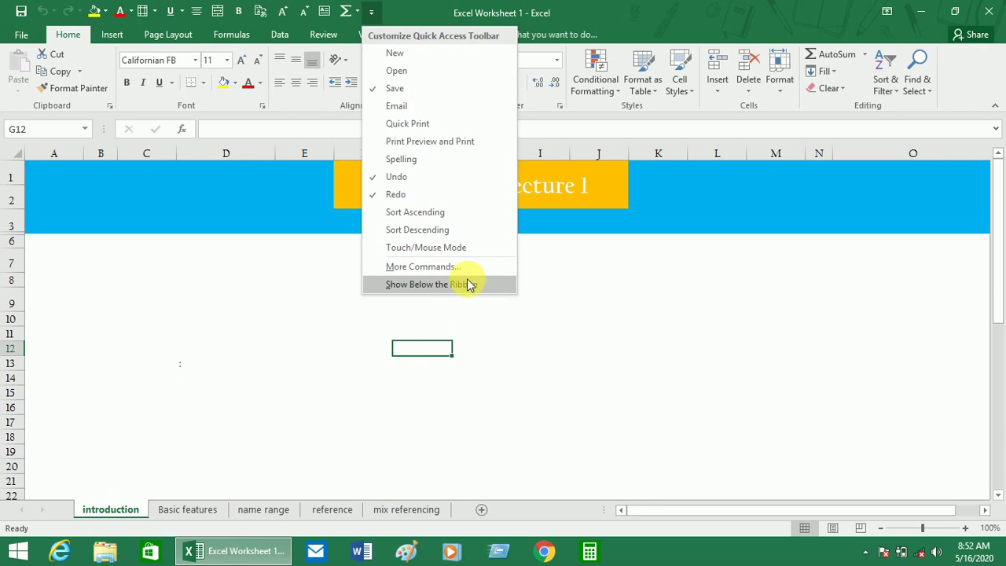
{"action": "left_click", "coordinate": [452, 285]}
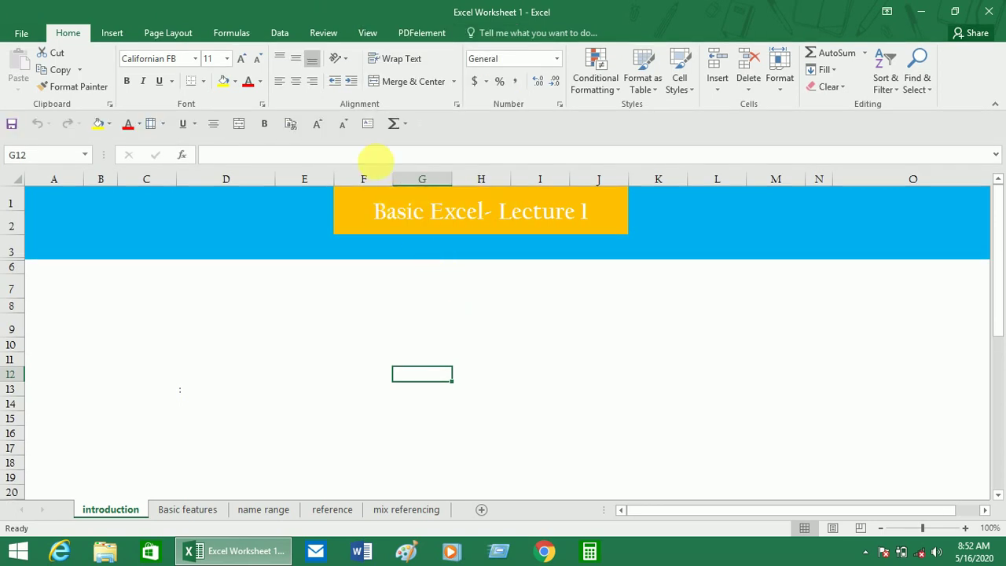
{"action": "left_click", "coordinate": [419, 125]}
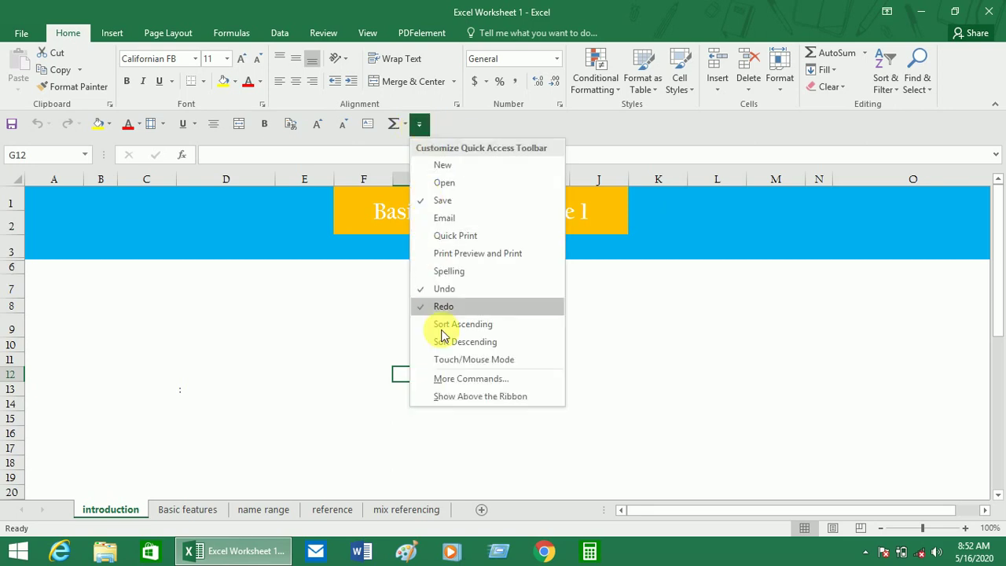
{"action": "left_click", "coordinate": [473, 399]}
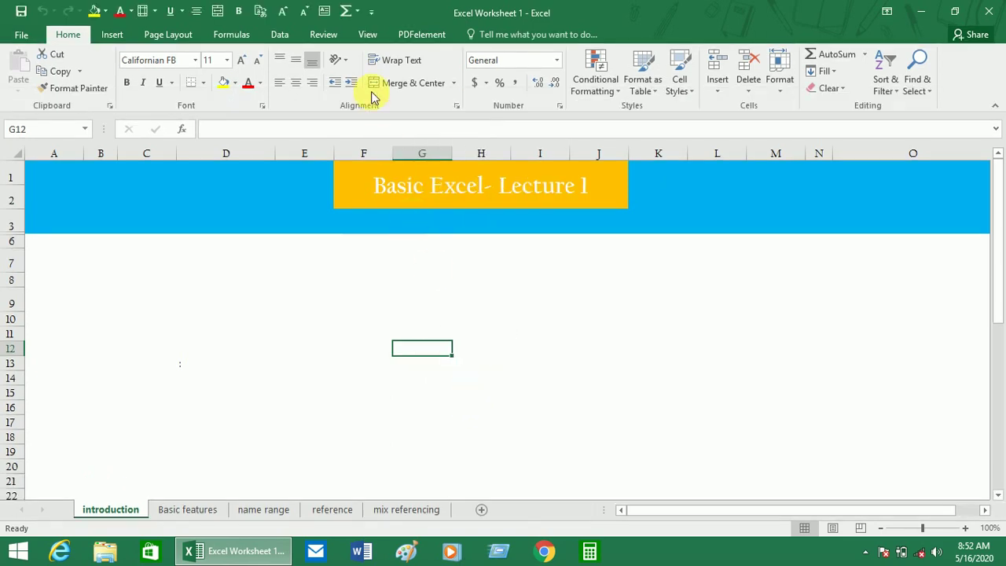
{"action": "left_click", "coordinate": [374, 14]}
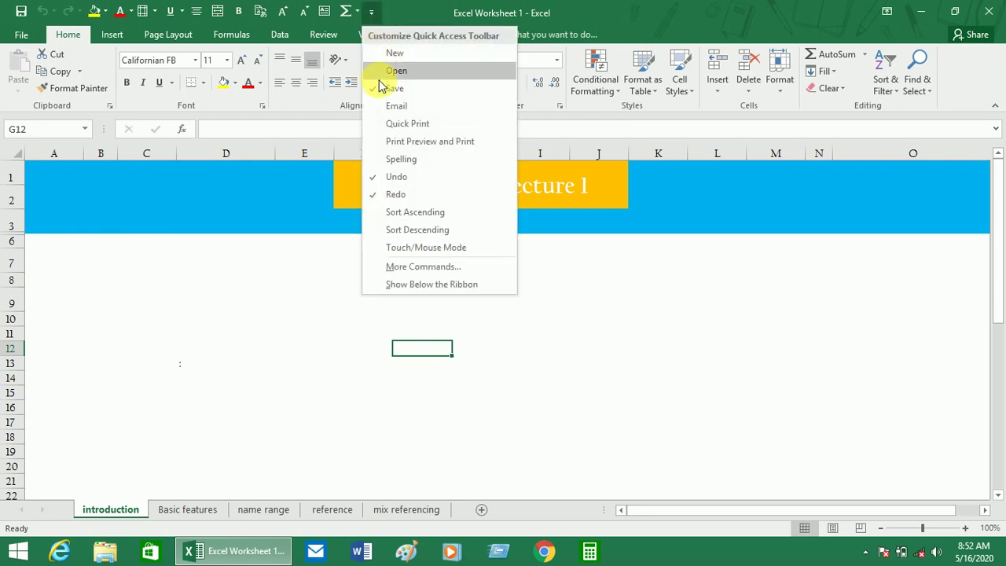
{"action": "left_click", "coordinate": [428, 285]}
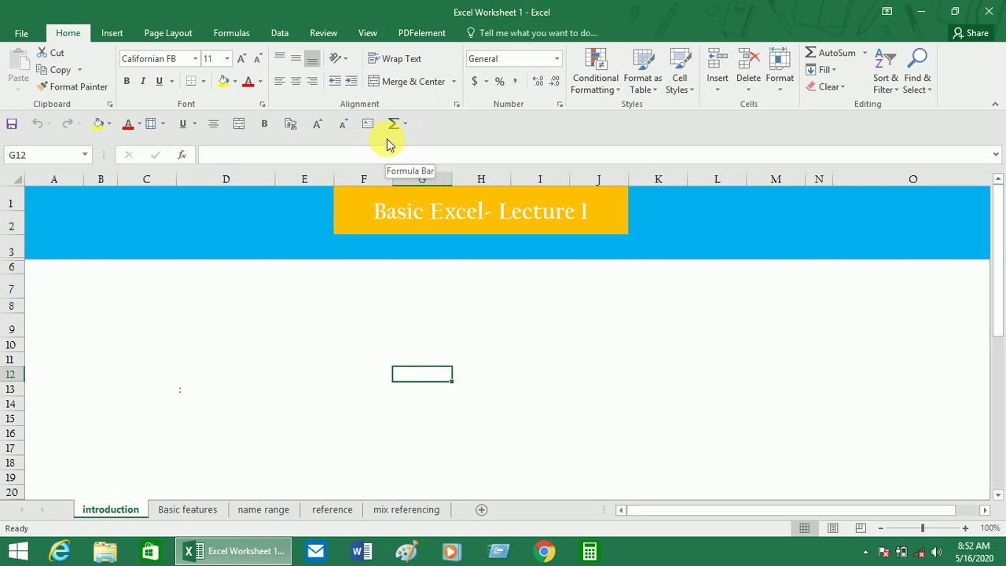
Step: Look through the Data, Home and Review ribbon commands
{"action": "left_click", "coordinate": [292, 33]}
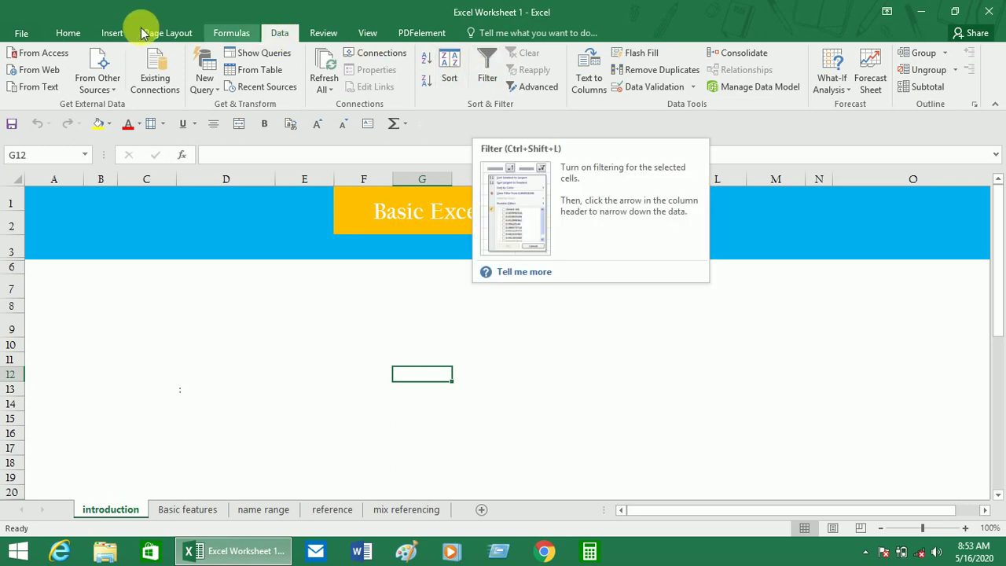
{"action": "left_click", "coordinate": [77, 35]}
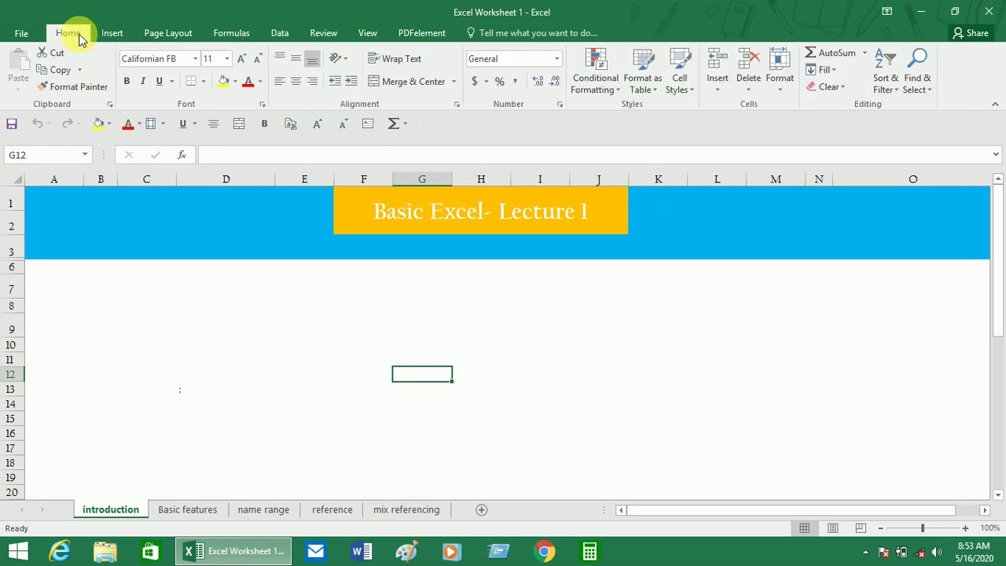
{"action": "left_click", "coordinate": [322, 33]}
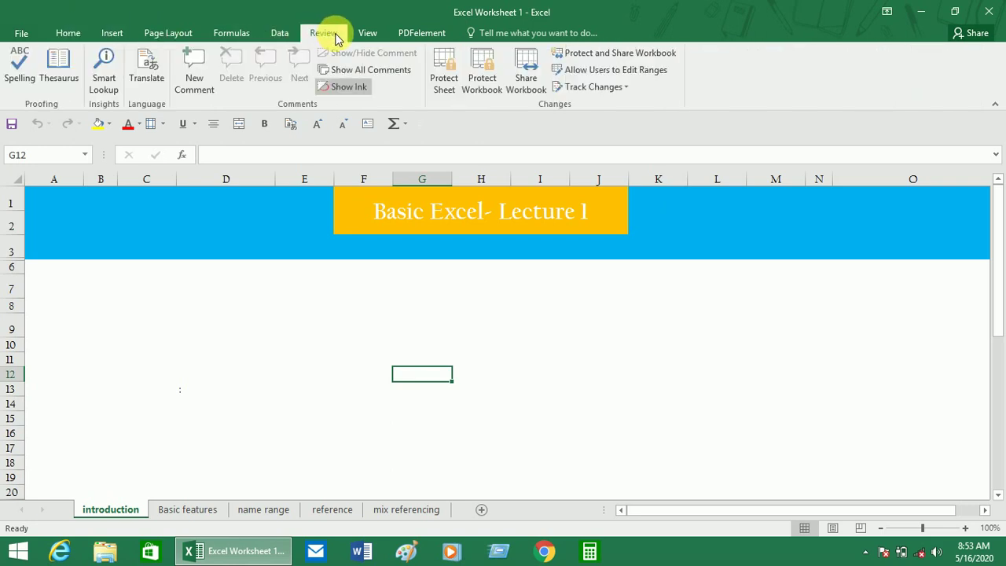
{"action": "left_click", "coordinate": [280, 34]}
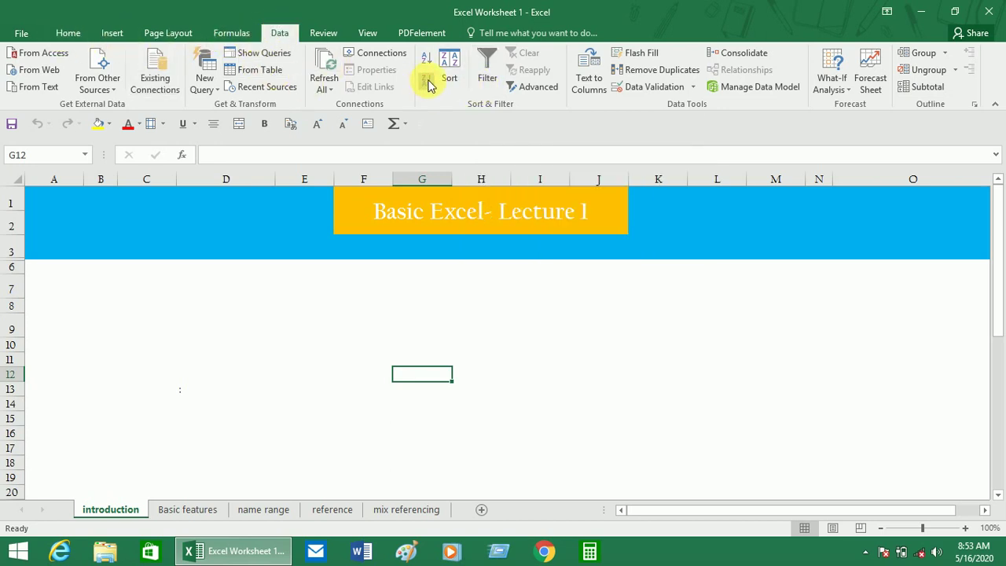
{"action": "left_click", "coordinate": [70, 33]}
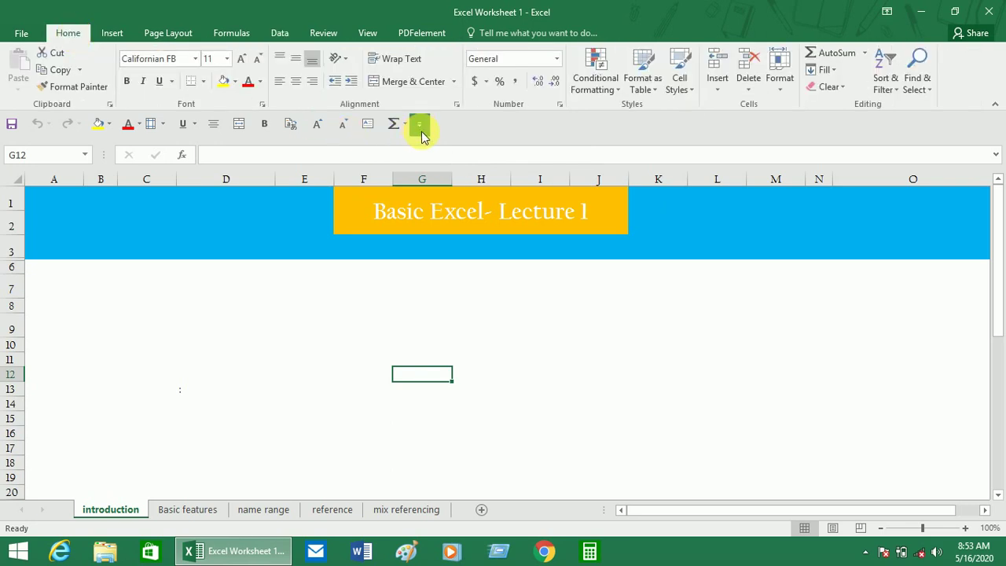
Step: Add the Data tab's Filter command to the Quick Access Toolbar
{"action": "left_click", "coordinate": [124, 35]}
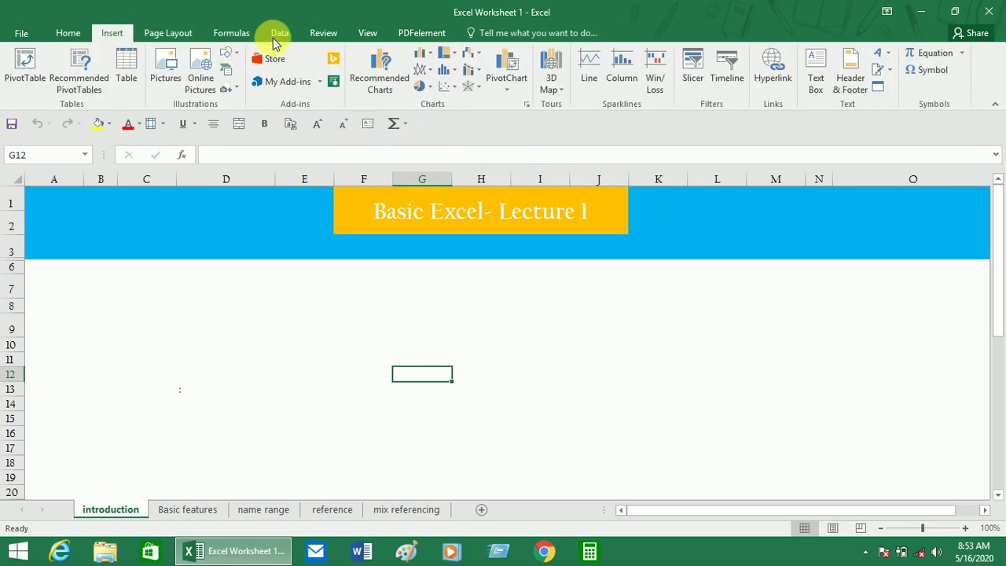
{"action": "left_click", "coordinate": [277, 35]}
{"action": "right_click", "coordinate": [485, 76]}
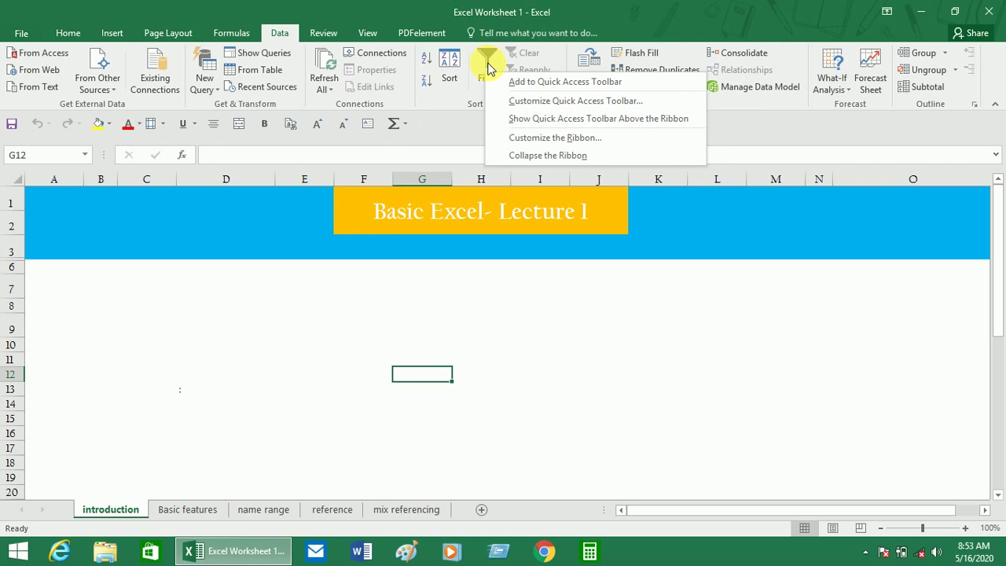
{"action": "left_click", "coordinate": [523, 82]}
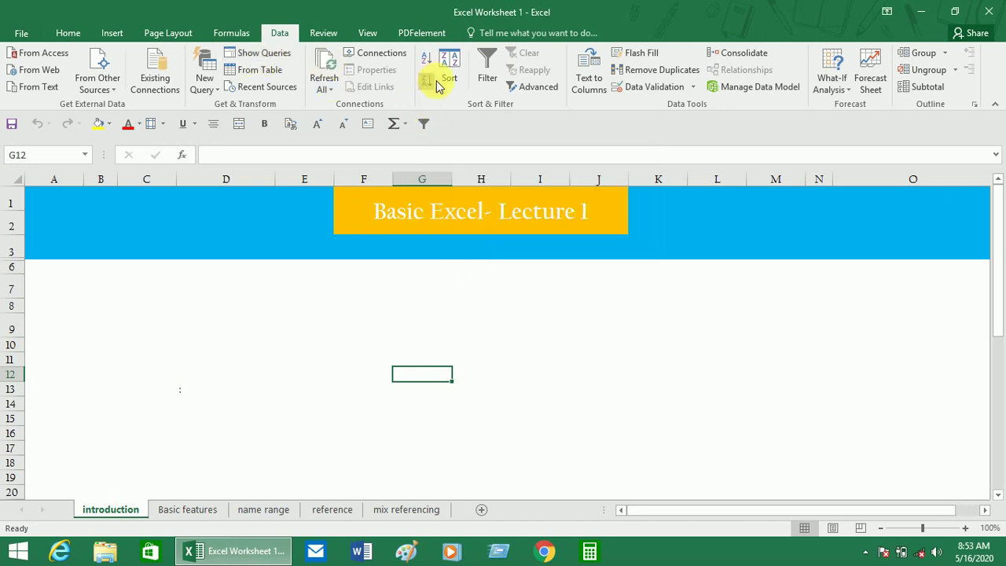
Step: Add the Insert tab's Pictures command to the Quick Access Toolbar
{"action": "left_click", "coordinate": [236, 33]}
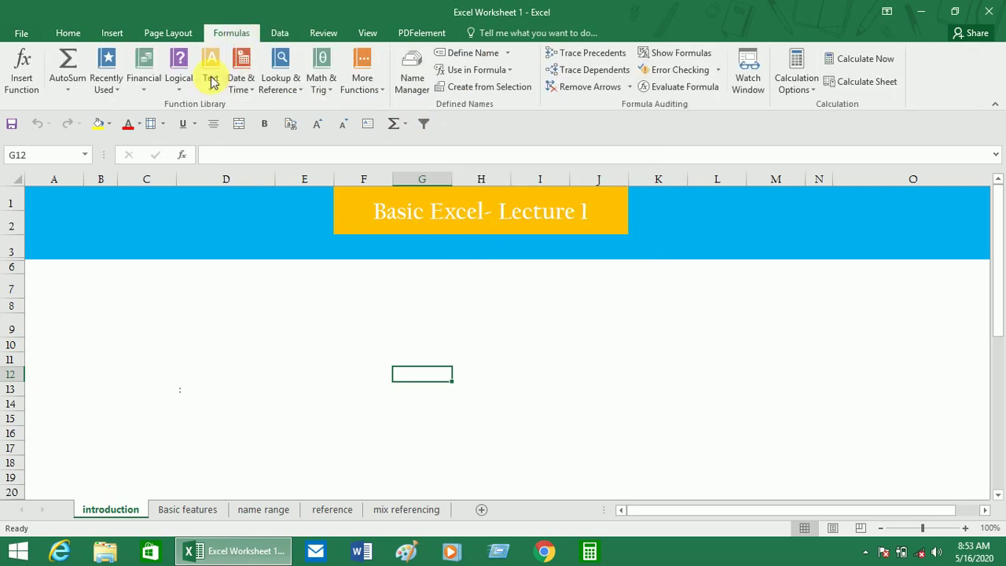
{"action": "left_click", "coordinate": [125, 32]}
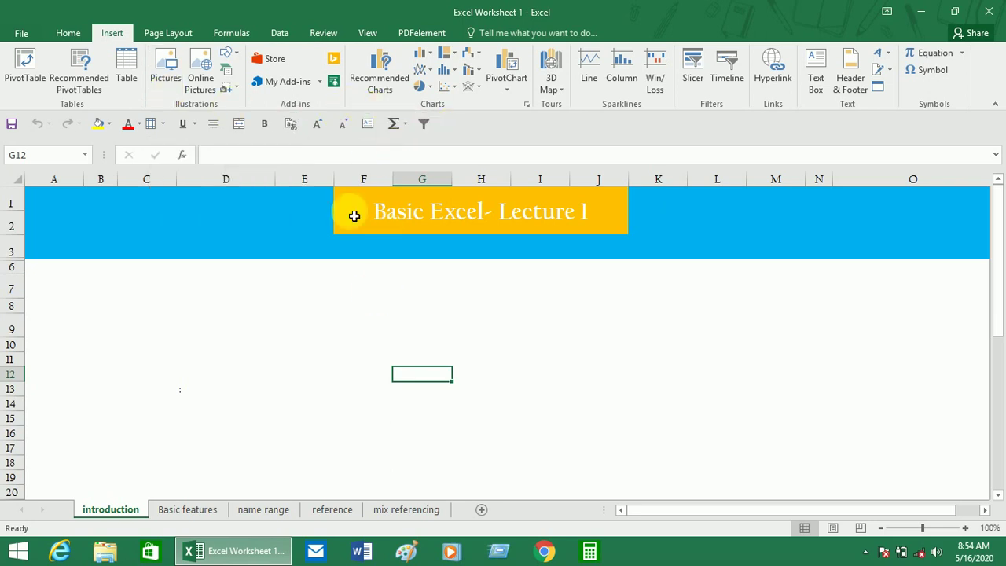
{"action": "right_click", "coordinate": [132, 95]}
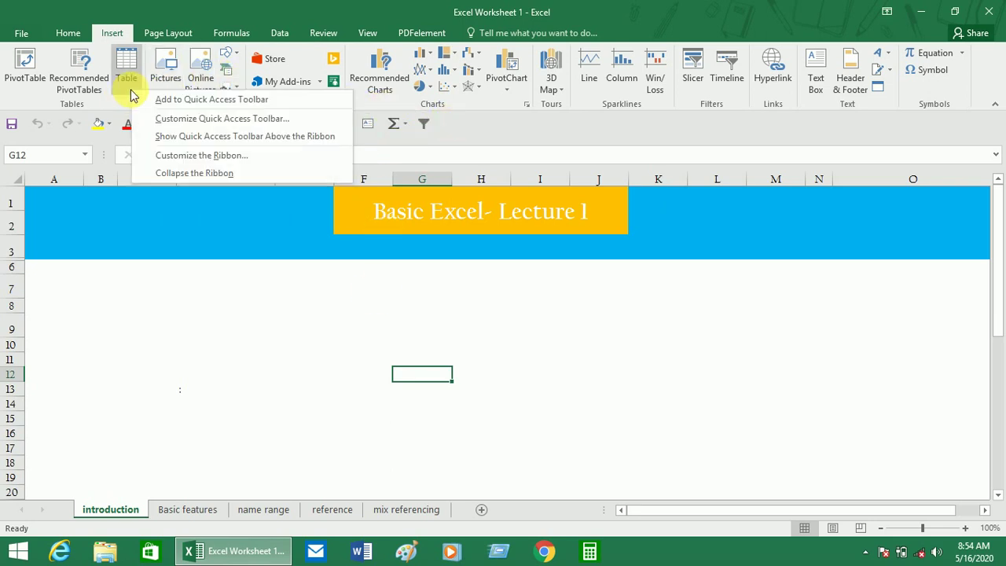
{"action": "right_click", "coordinate": [163, 76]}
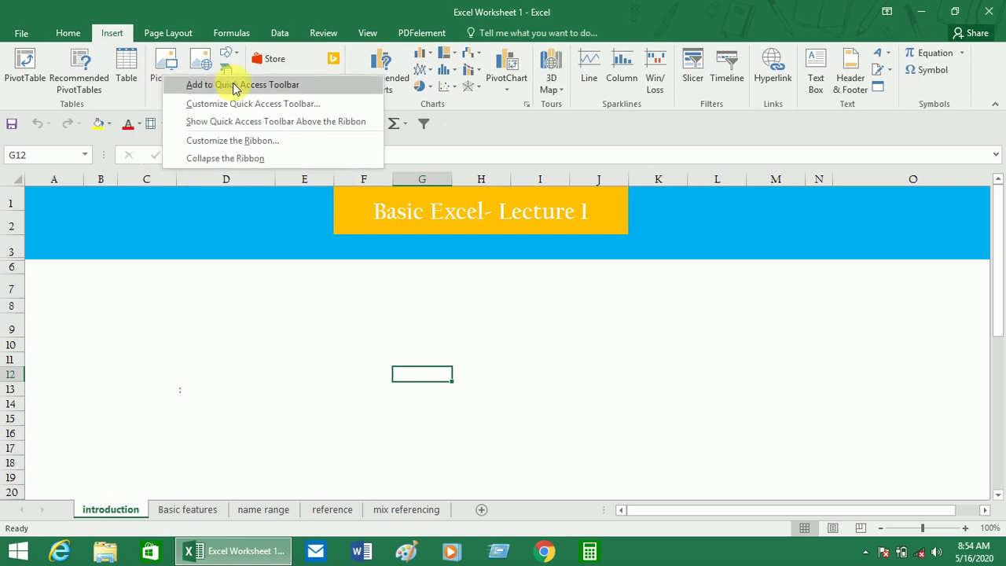
{"action": "left_click", "coordinate": [276, 85]}
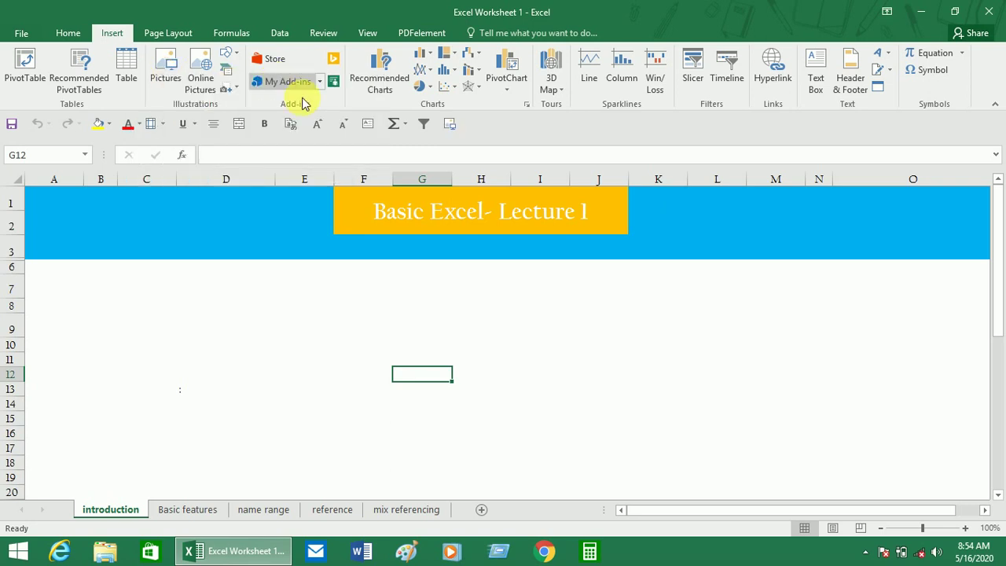
Step: Test the new Pictures shortcut, cancel the Insert Picture dialog, and return to Home
{"action": "left_click", "coordinate": [450, 123]}
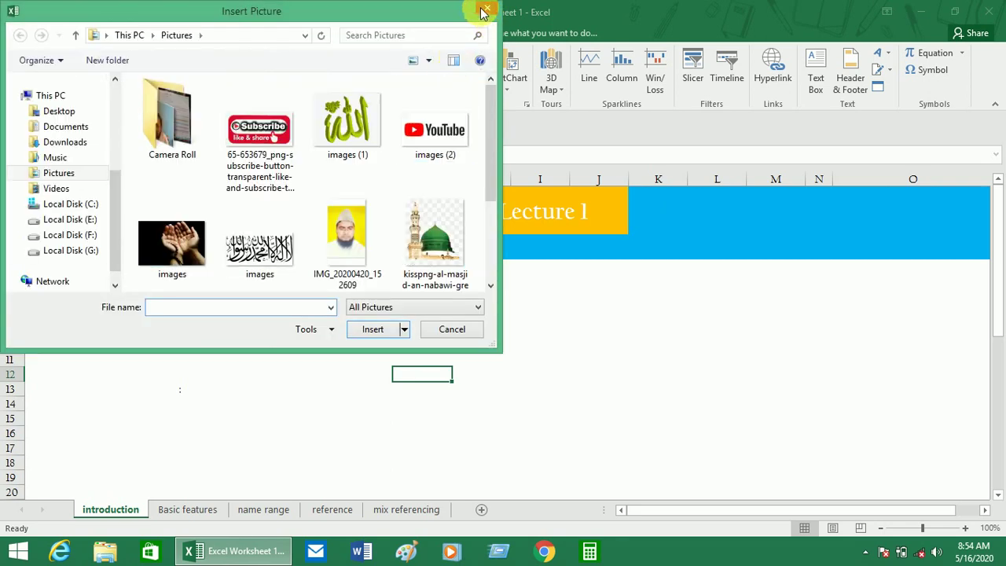
{"action": "left_click", "coordinate": [485, 9]}
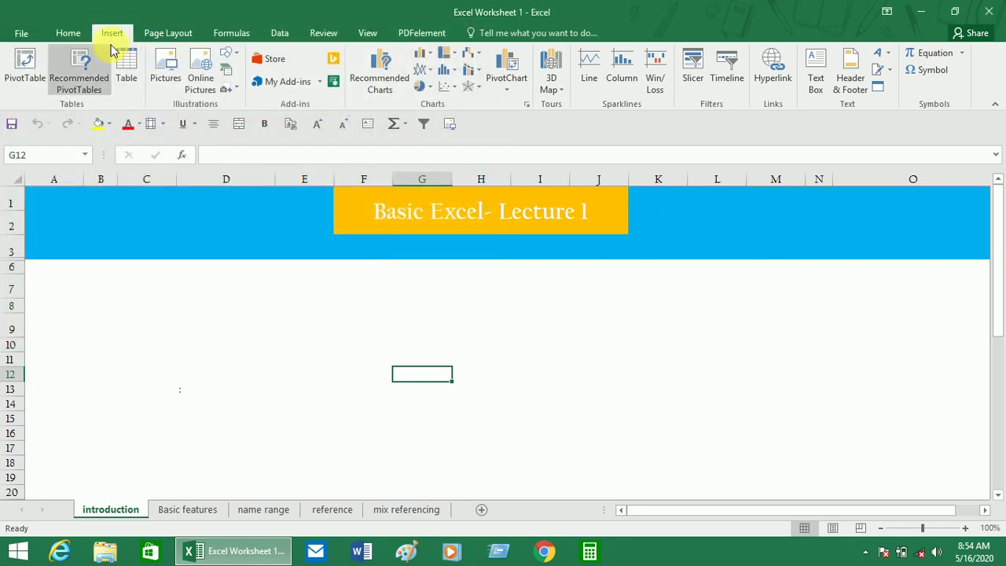
{"action": "left_click", "coordinate": [58, 34]}
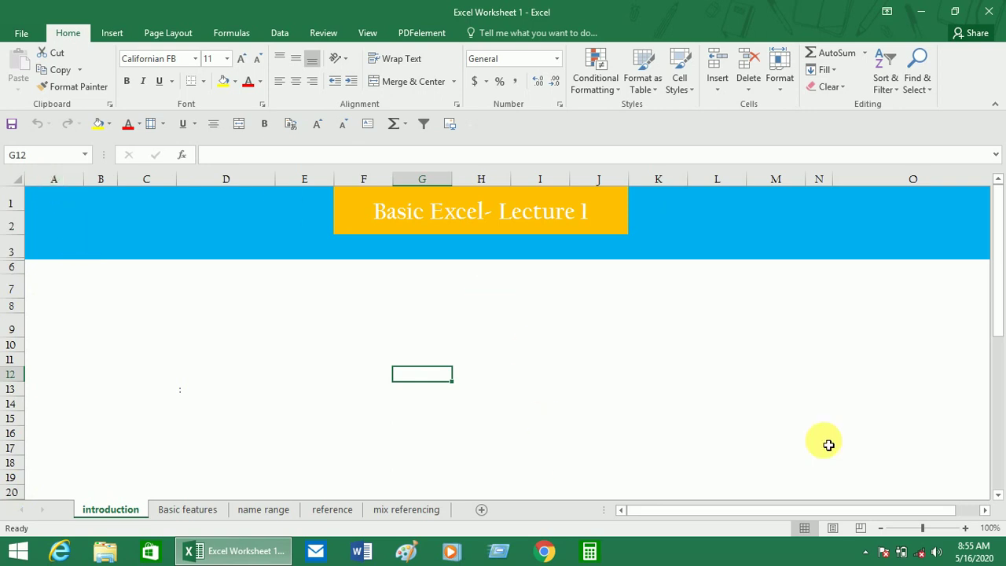
{"action": "left_click", "coordinate": [988, 515]}
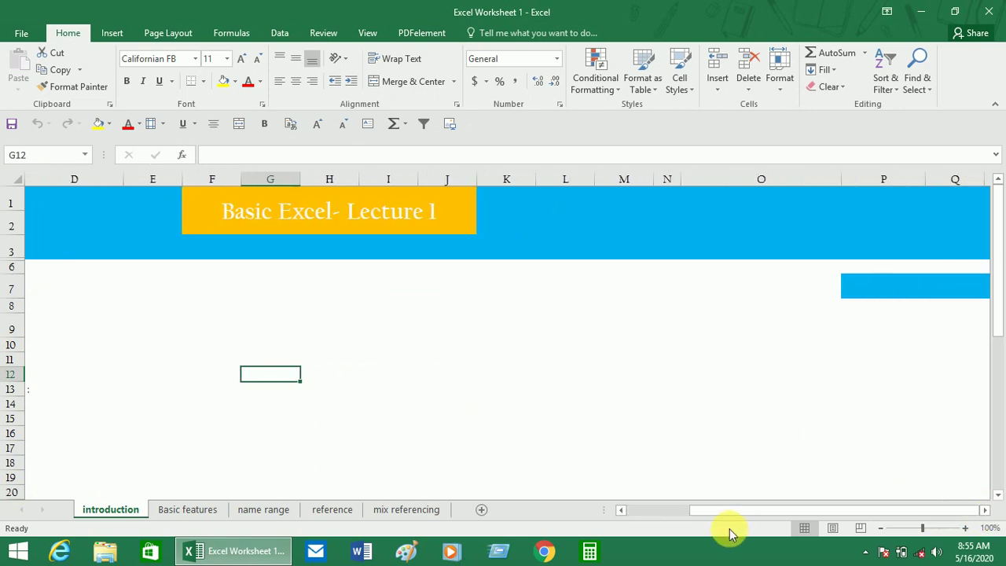
{"action": "left_click", "coordinate": [618, 511]}
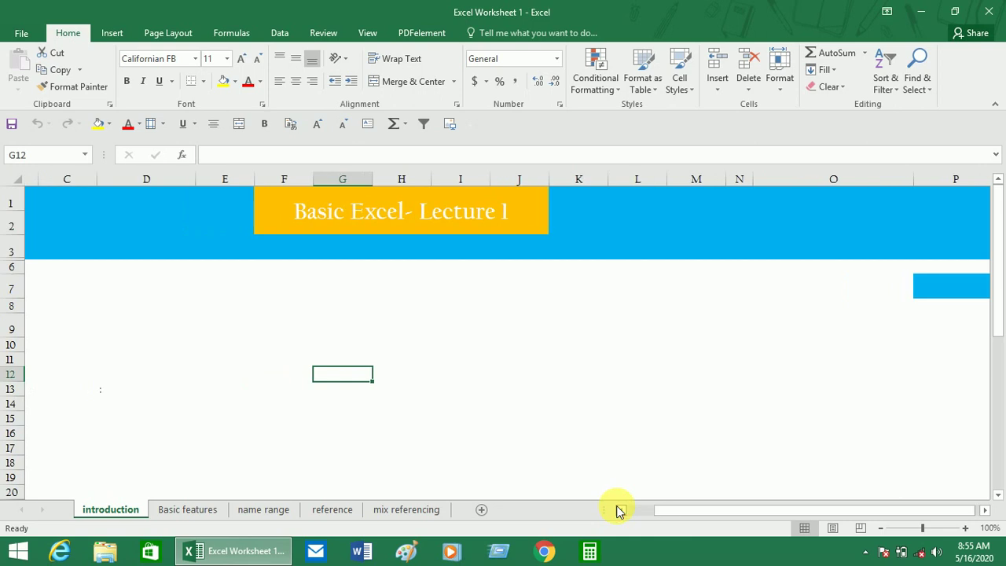
{"action": "left_click", "coordinate": [984, 508]}
{"action": "left_click_drag", "start_coordinate": [987, 515], "coordinate": [986, 514]}
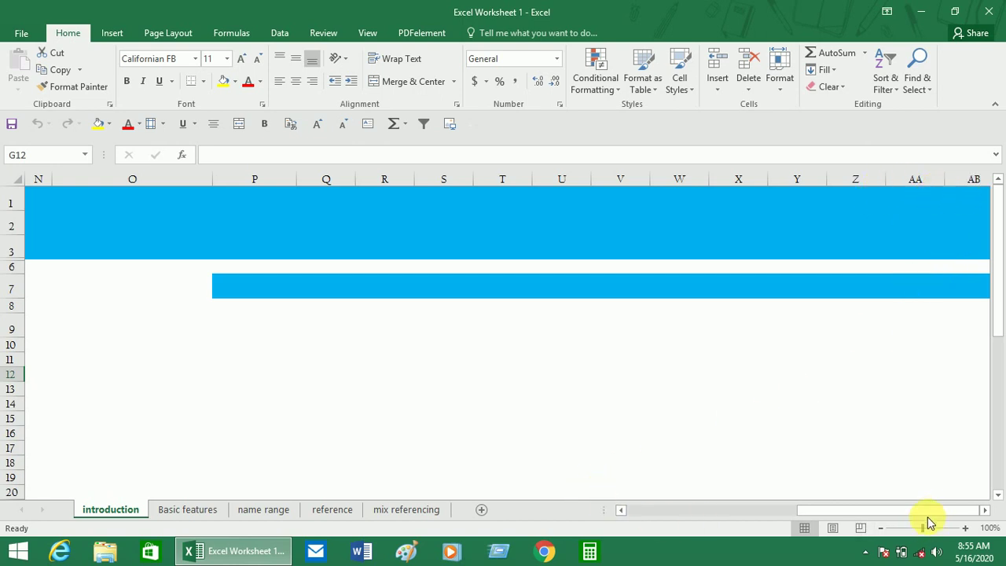
{"action": "left_click_drag", "start_coordinate": [920, 509], "coordinate": [745, 507]}
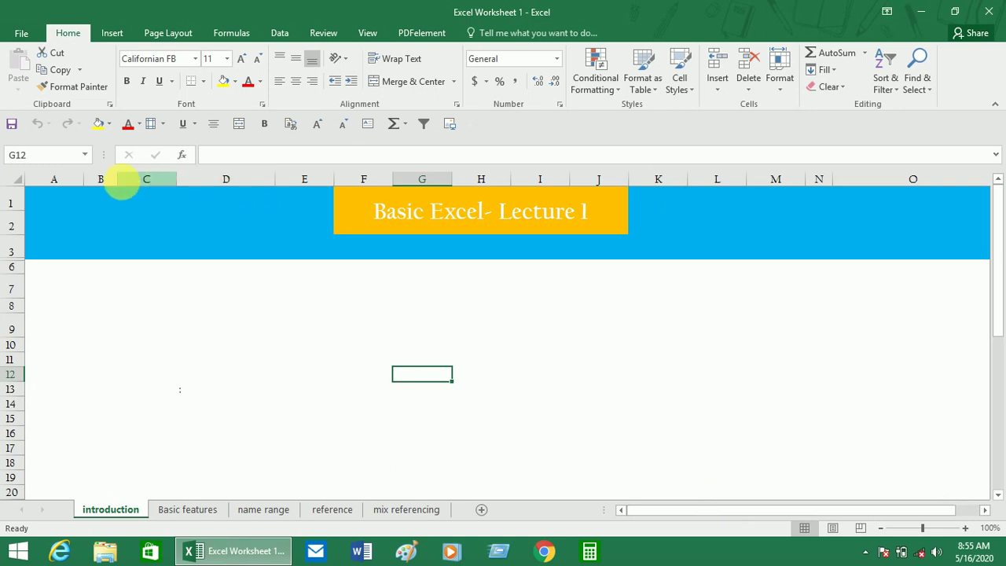
{"action": "left_click", "coordinate": [47, 203]}
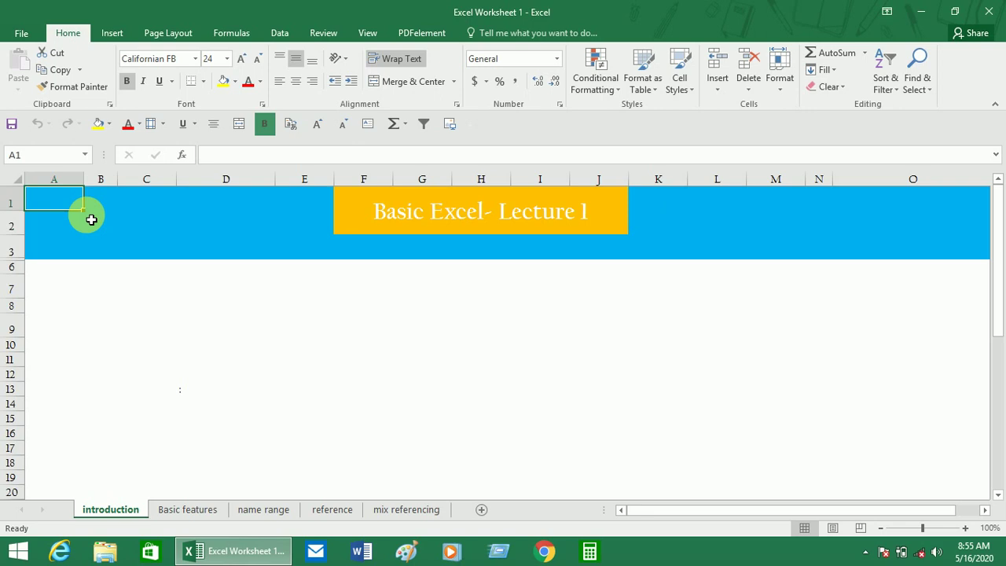
{"action": "key", "text": "ctrl+Right"}
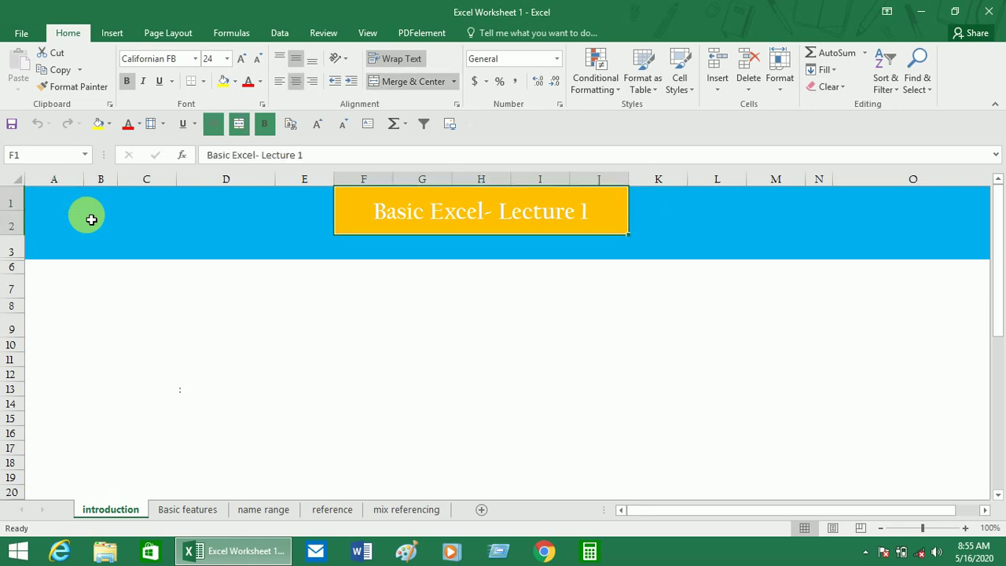
{"action": "key", "text": "ctrl+Right"}
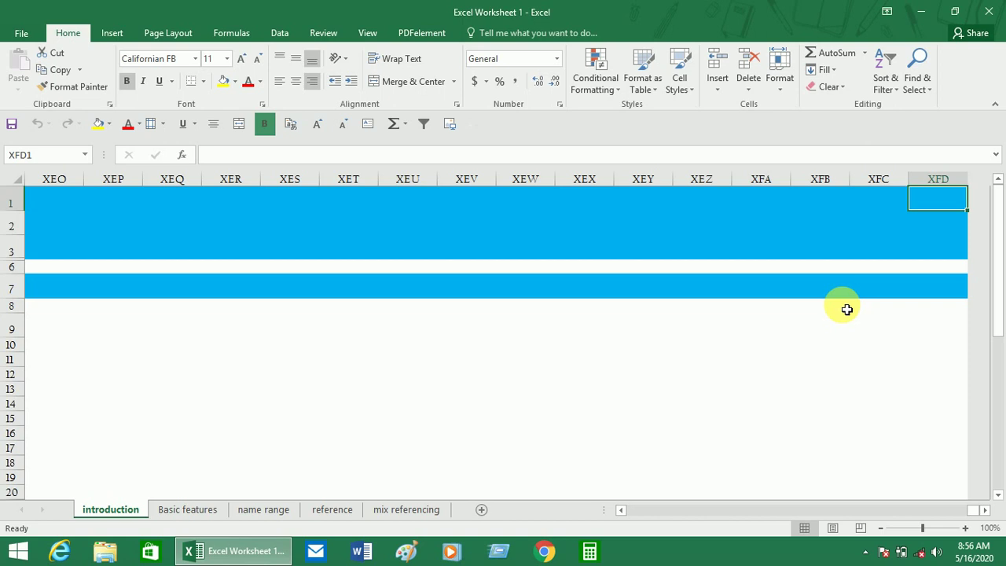
{"action": "key", "text": "ctrl+Left"}
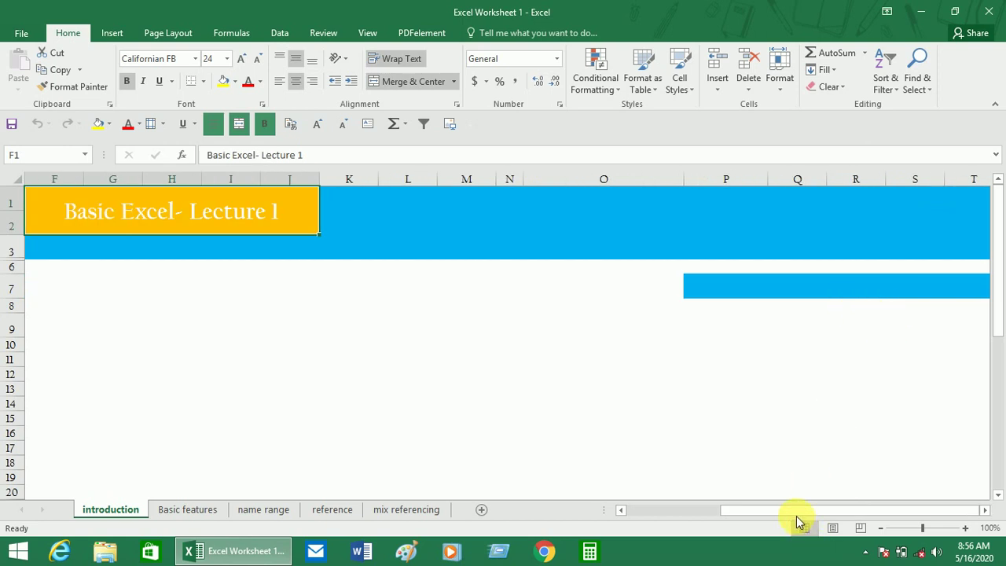
{"action": "left_click_drag", "start_coordinate": [721, 511], "coordinate": [580, 519]}
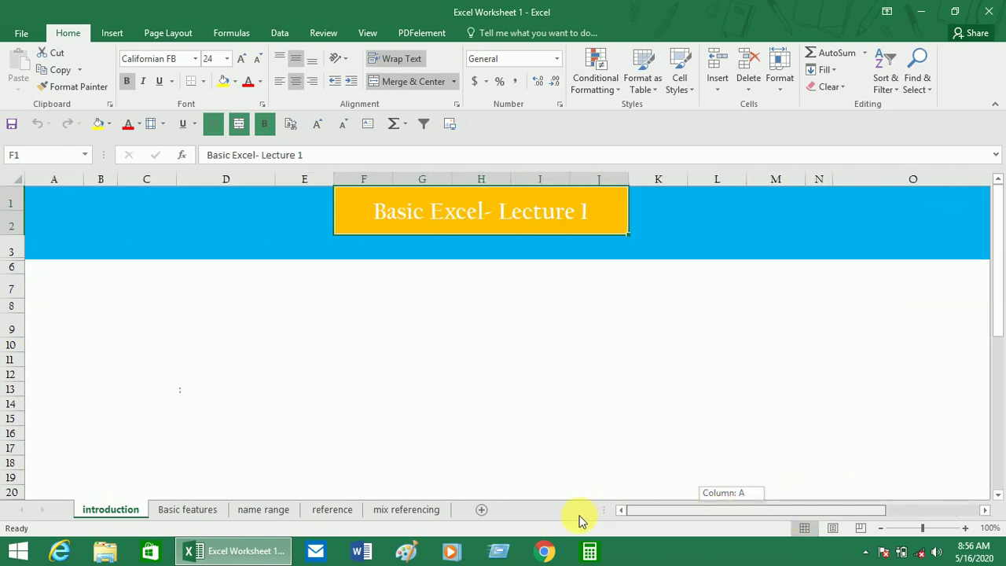
{"action": "left_click", "coordinate": [16, 224]}
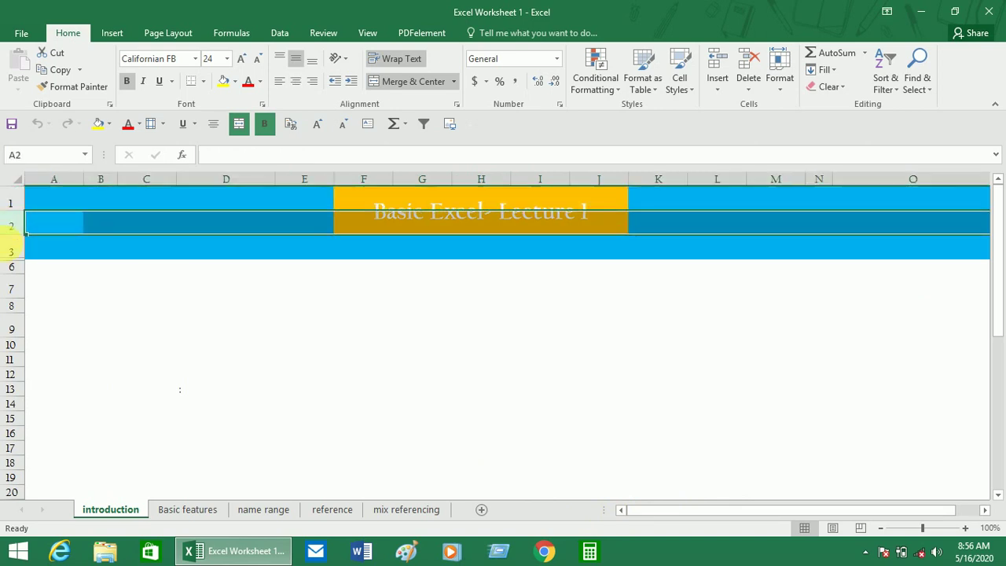
{"action": "left_click", "coordinate": [12, 248]}
{"action": "scroll", "coordinate": [23, 328], "scroll_direction": "down", "scroll_amount": 6}
{"action": "scroll", "coordinate": [23, 325], "scroll_direction": "down", "scroll_amount": 5}
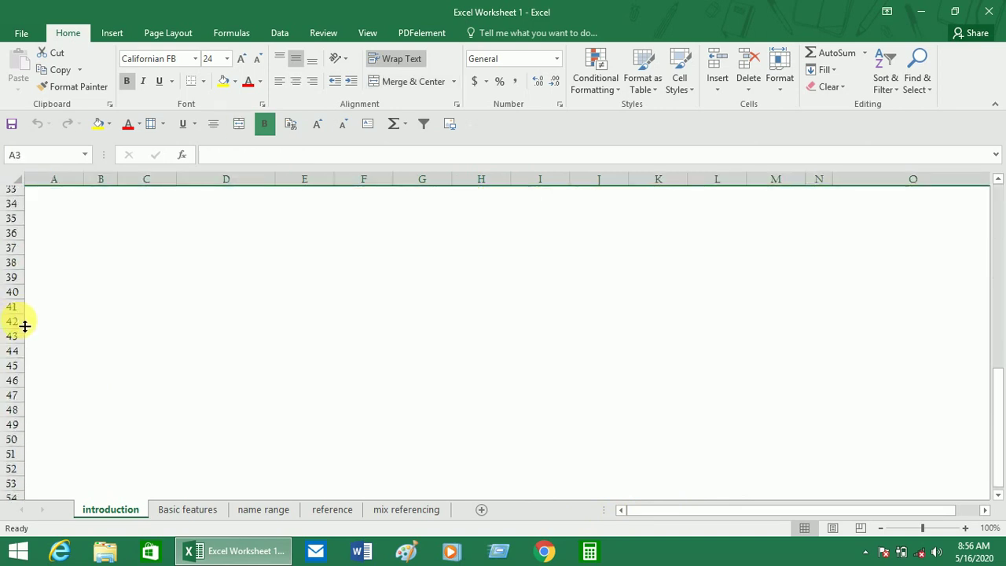
{"action": "scroll", "coordinate": [26, 333], "scroll_direction": "down", "scroll_amount": 3}
{"action": "scroll", "coordinate": [30, 341], "scroll_direction": "down", "scroll_amount": 4}
{"action": "scroll", "coordinate": [30, 341], "scroll_direction": "down", "scroll_amount": 4}
{"action": "scroll", "coordinate": [26, 341], "scroll_direction": "up", "scroll_amount": 16}
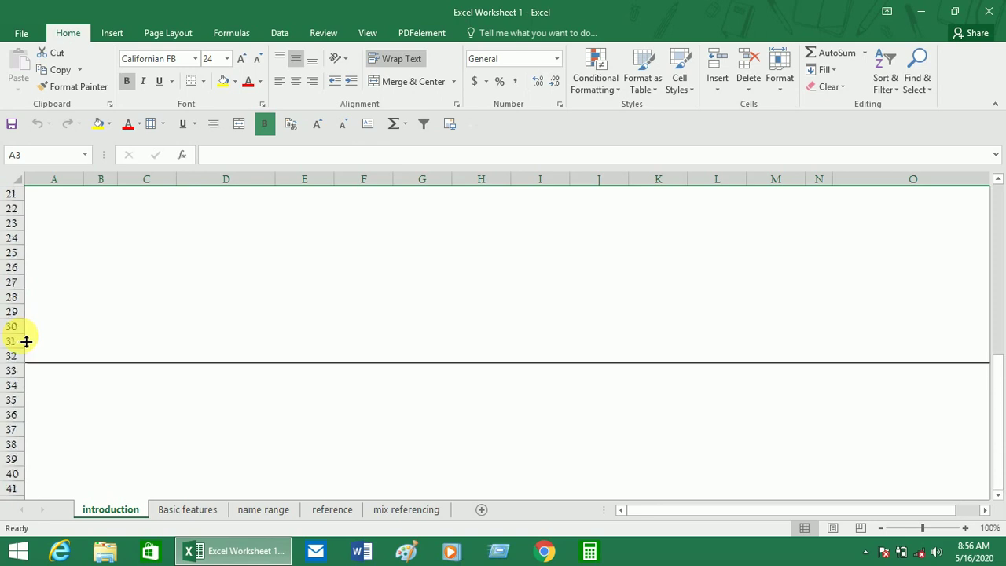
{"action": "scroll", "coordinate": [26, 342], "scroll_direction": "up", "scroll_amount": 7}
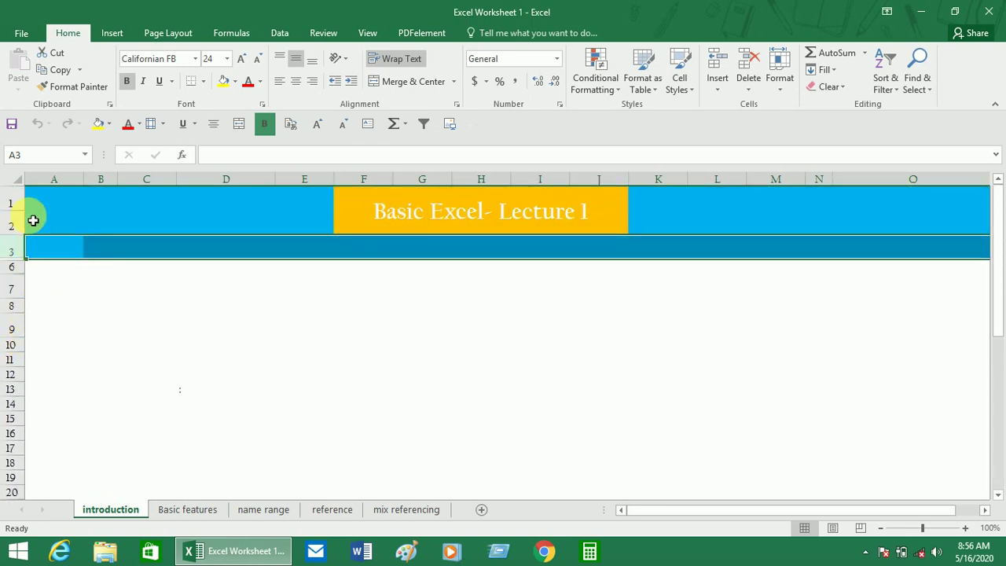
{"action": "left_click", "coordinate": [42, 203]}
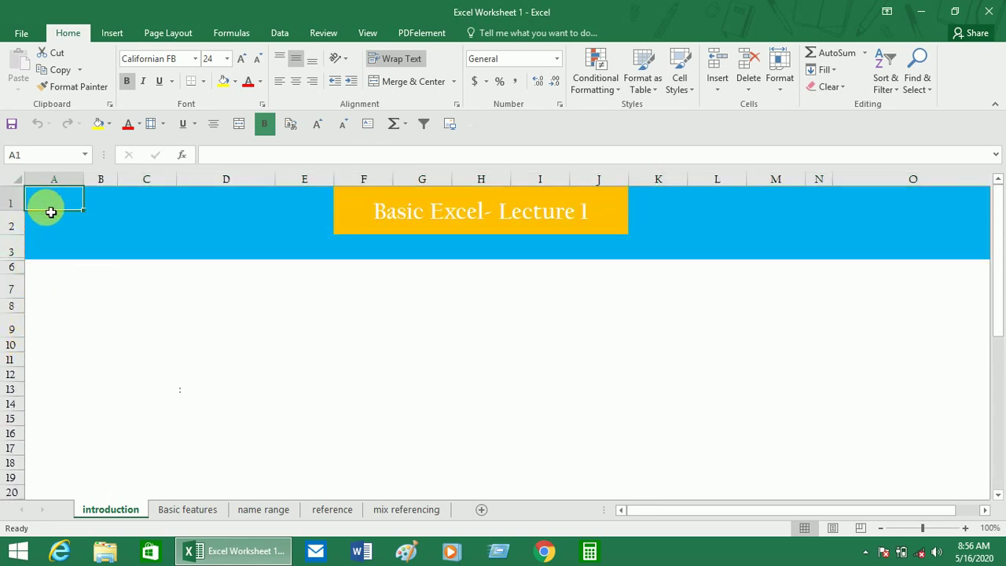
{"action": "double_click", "coordinate": [52, 211]}
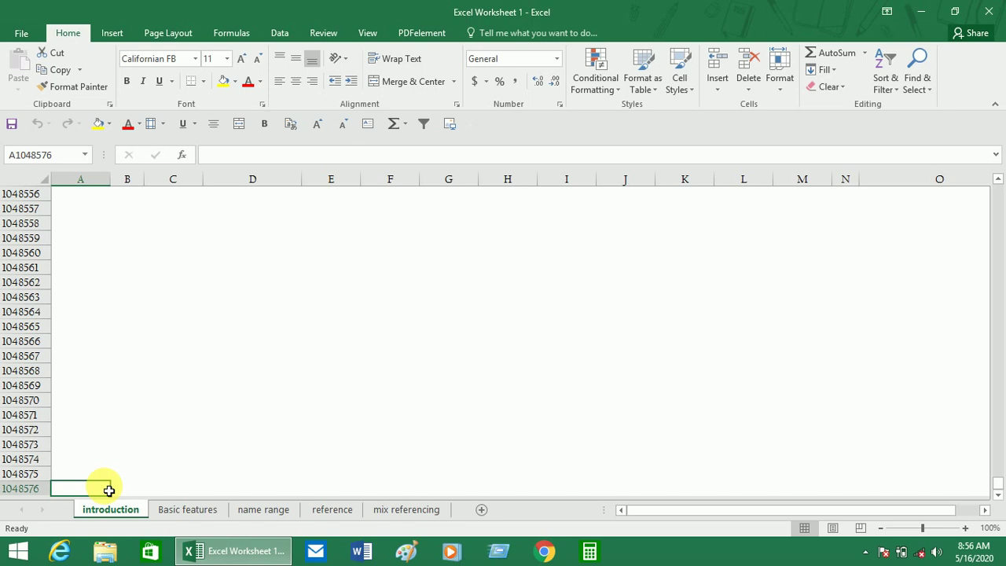
{"action": "key", "text": "ctrl+Up"}
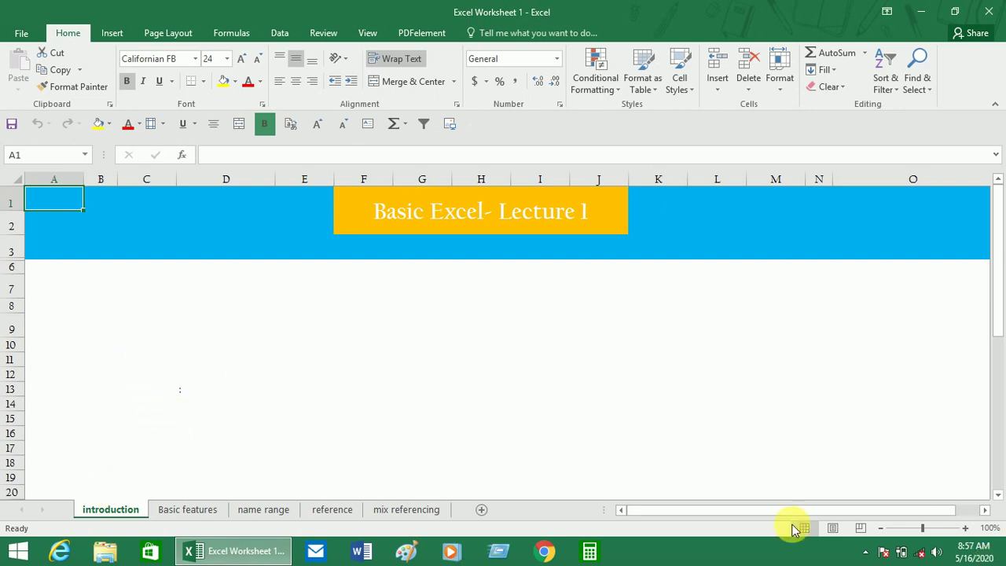
Step: Add four new blank worksheets to the workbook
{"action": "left_click", "coordinate": [481, 511]}
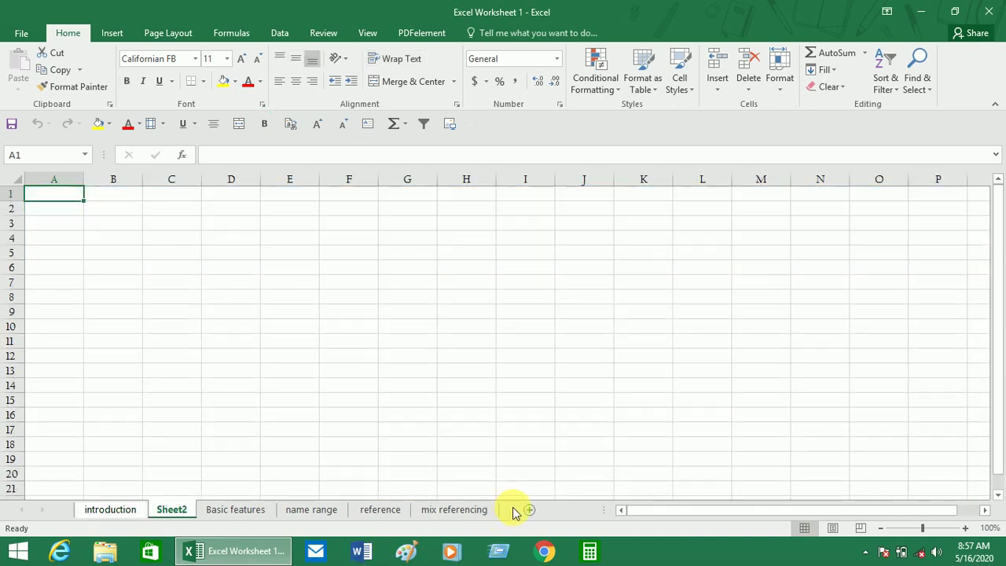
{"action": "left_click", "coordinate": [530, 512]}
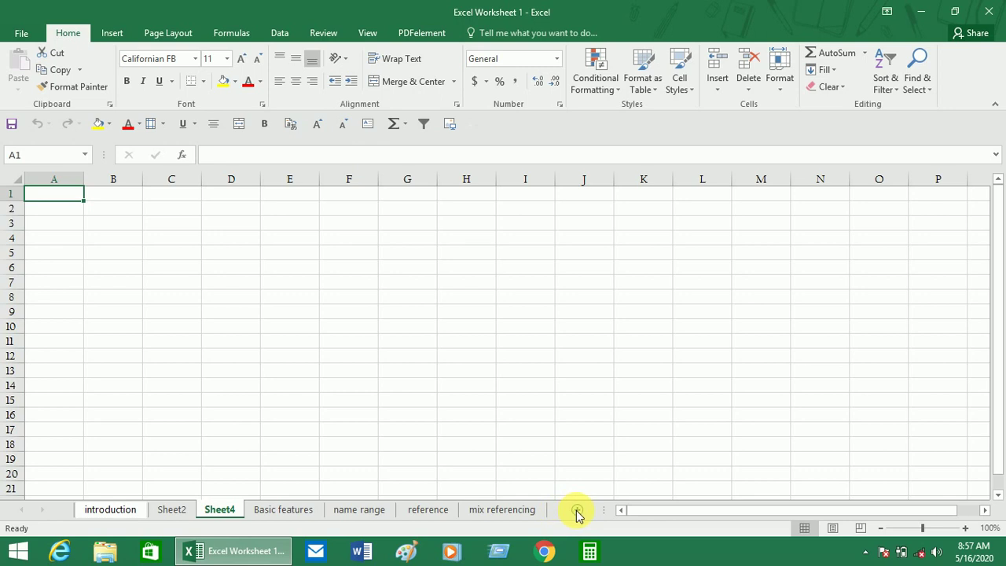
{"action": "left_click", "coordinate": [577, 511]}
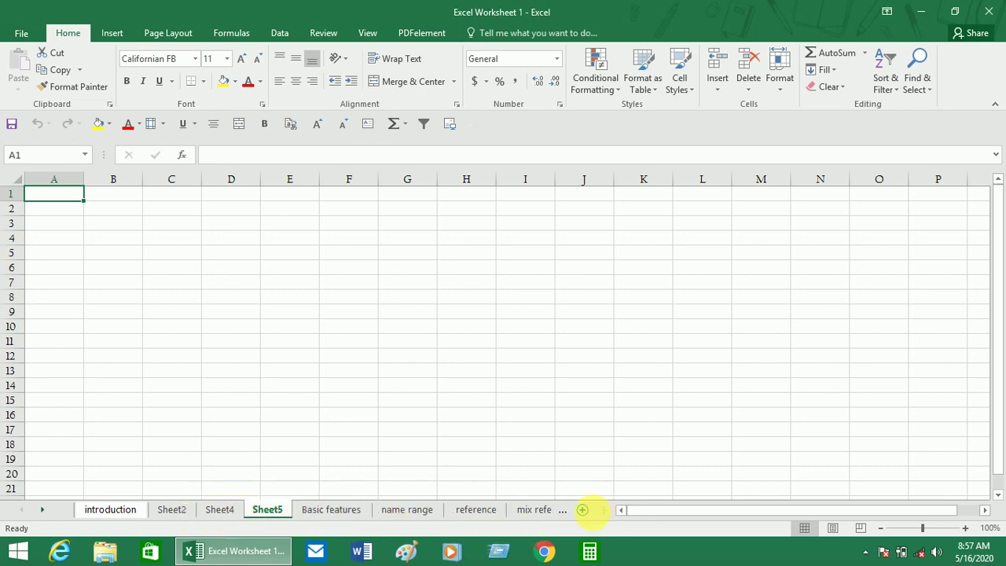
{"action": "left_click", "coordinate": [586, 512]}
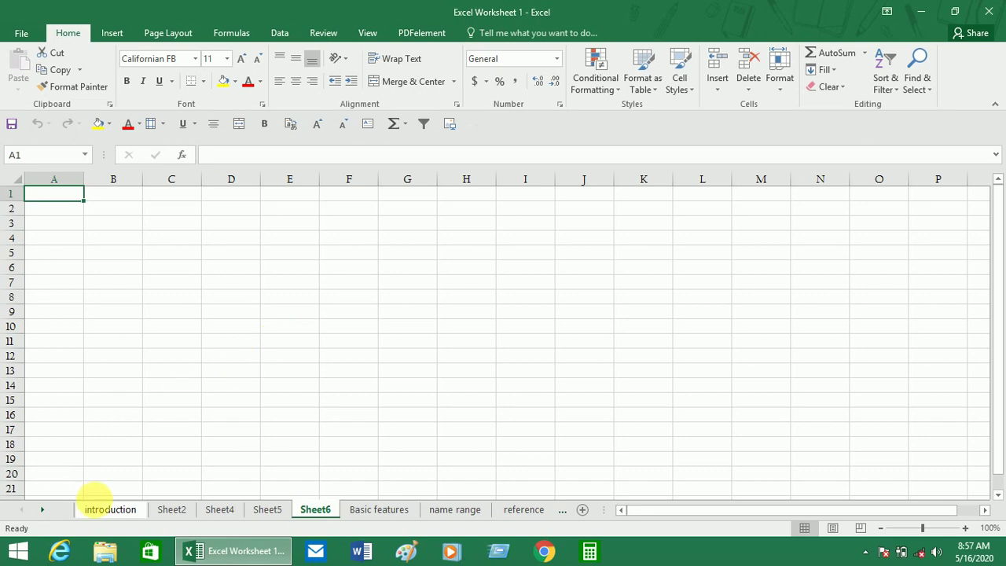
Step: Select cells below the banner on the introduction sheet, ending at D9
{"action": "left_click", "coordinate": [98, 509]}
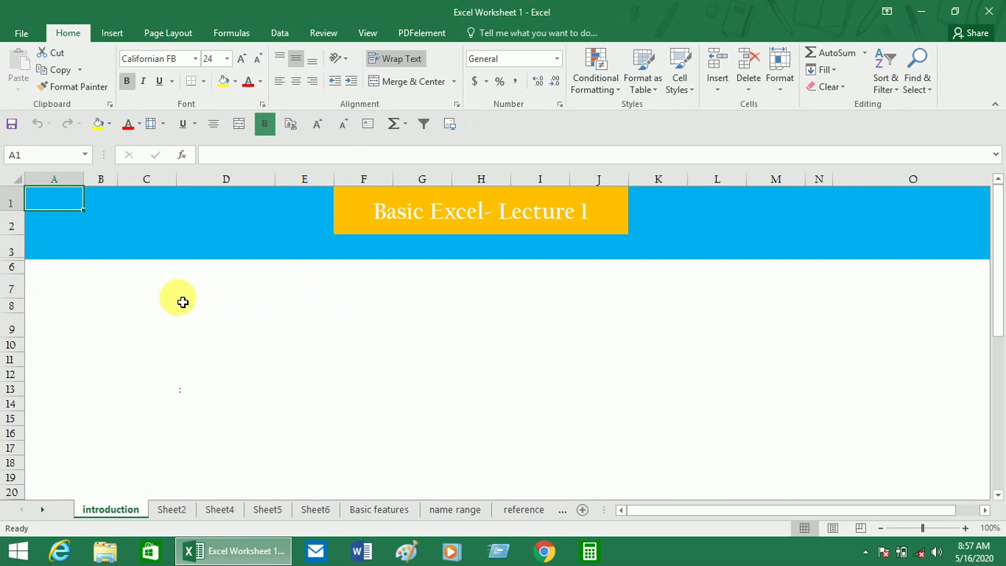
{"action": "left_click", "coordinate": [149, 285]}
{"action": "left_click", "coordinate": [242, 381]}
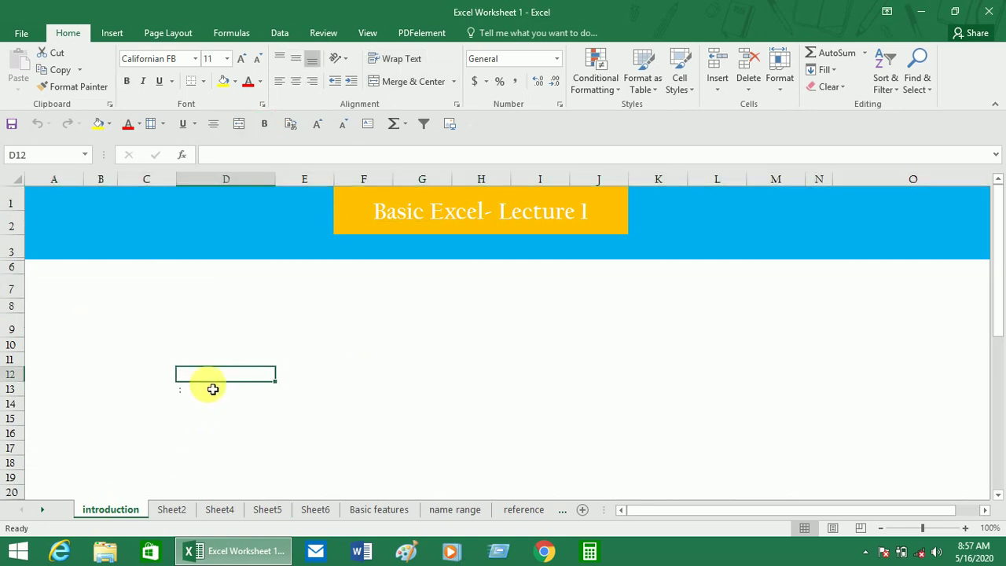
{"action": "left_click", "coordinate": [265, 328]}
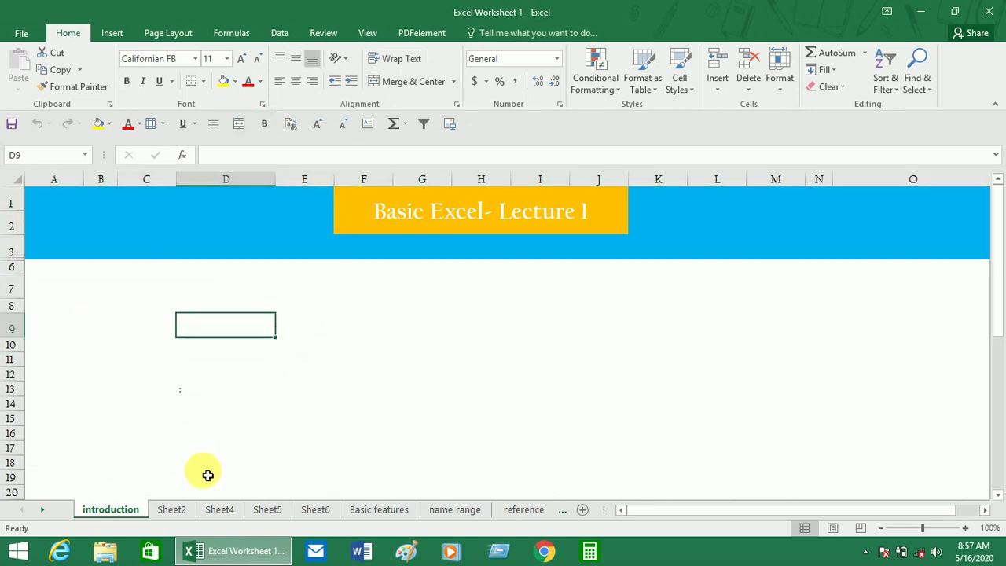
Step: On Sheet2, click through cells such as F8 and E7, then show the View ribbon
{"action": "left_click", "coordinate": [182, 510]}
{"action": "left_click", "coordinate": [316, 312]}
{"action": "left_click", "coordinate": [369, 299]}
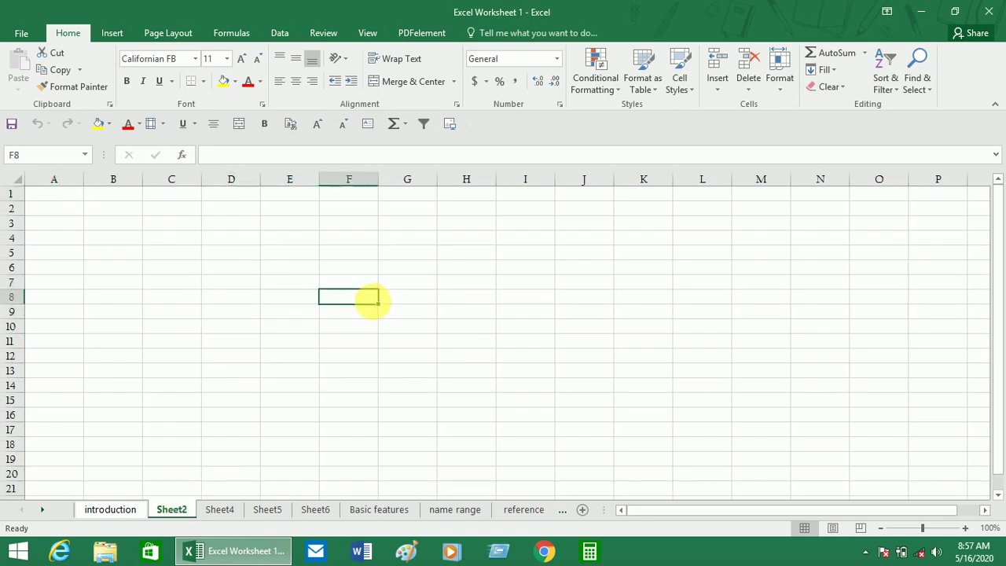
{"action": "left_click", "coordinate": [416, 280]}
{"action": "left_click", "coordinate": [346, 271]}
{"action": "left_click", "coordinate": [279, 252]}
{"action": "left_click", "coordinate": [287, 281]}
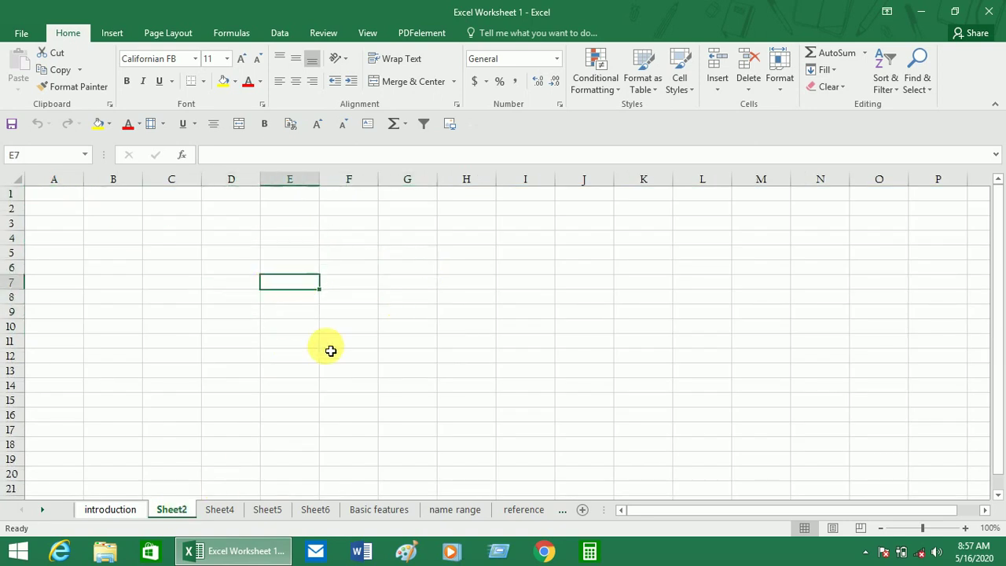
{"action": "left_click", "coordinate": [330, 350]}
{"action": "scroll", "coordinate": [315, 34], "scroll_direction": "down", "scroll_amount": 6}
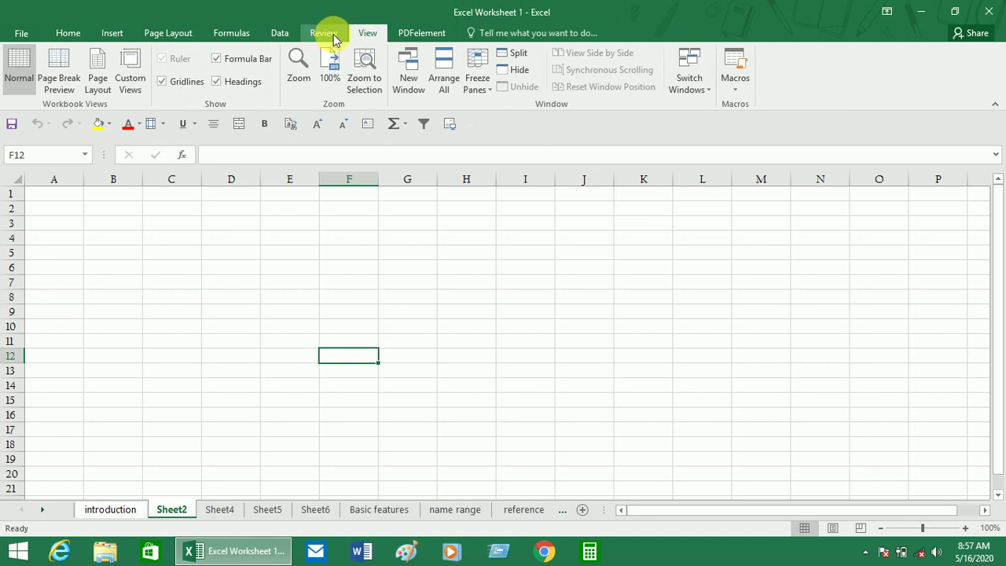
Step: Turn off gridlines on Sheet2 and select cell E8
{"action": "left_click", "coordinate": [172, 81]}
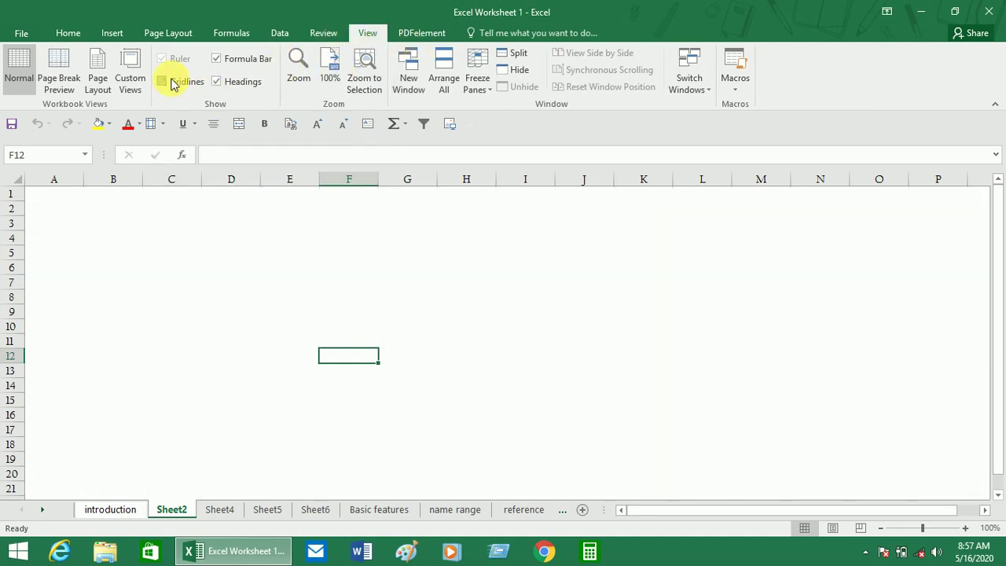
{"action": "left_click", "coordinate": [375, 285]}
{"action": "left_click", "coordinate": [288, 297]}
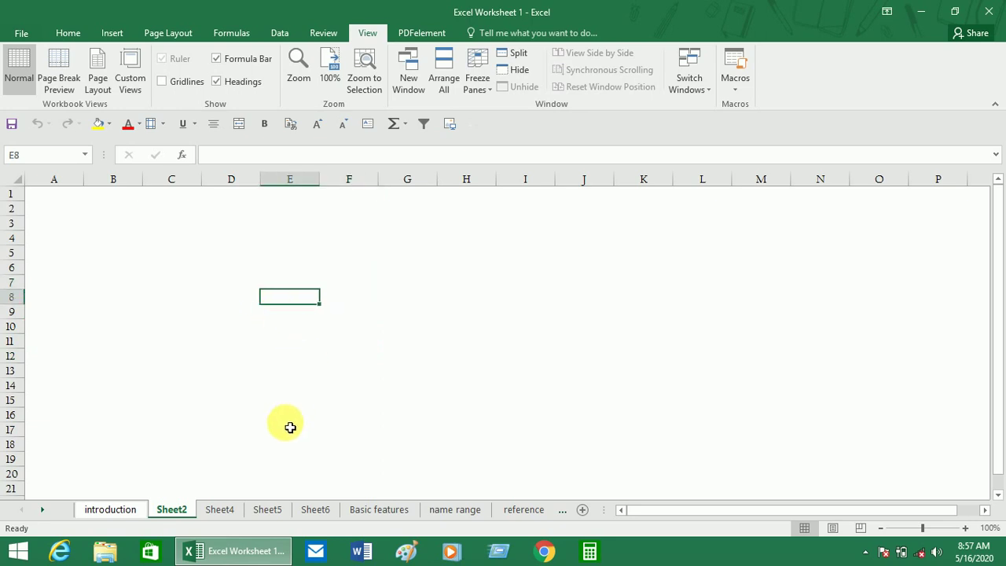
Step: On Sheet4, select C6:H15, then switch its gridlines off and back on
{"action": "left_click", "coordinate": [220, 510]}
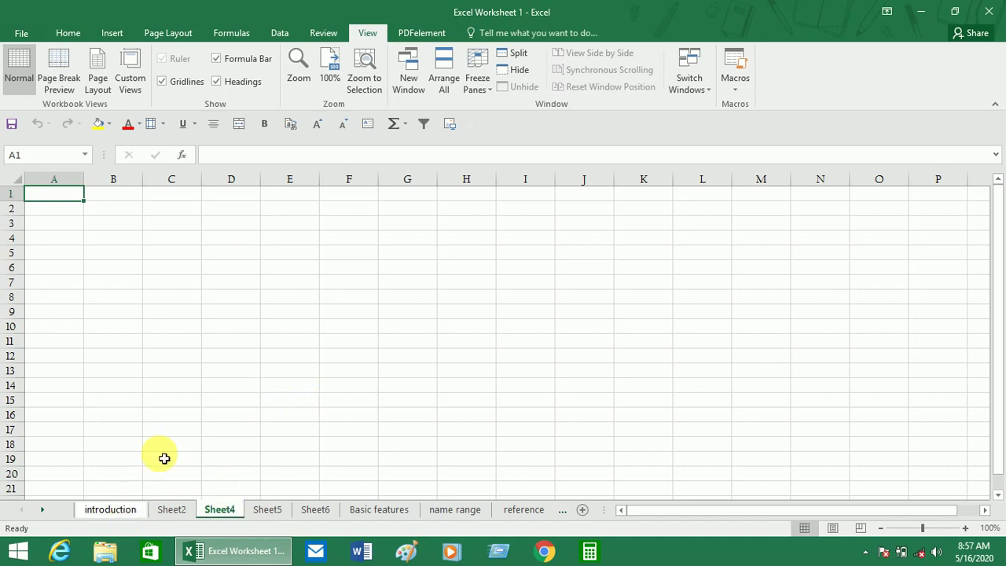
{"action": "left_click_drag", "start_coordinate": [169, 268], "coordinate": [497, 400]}
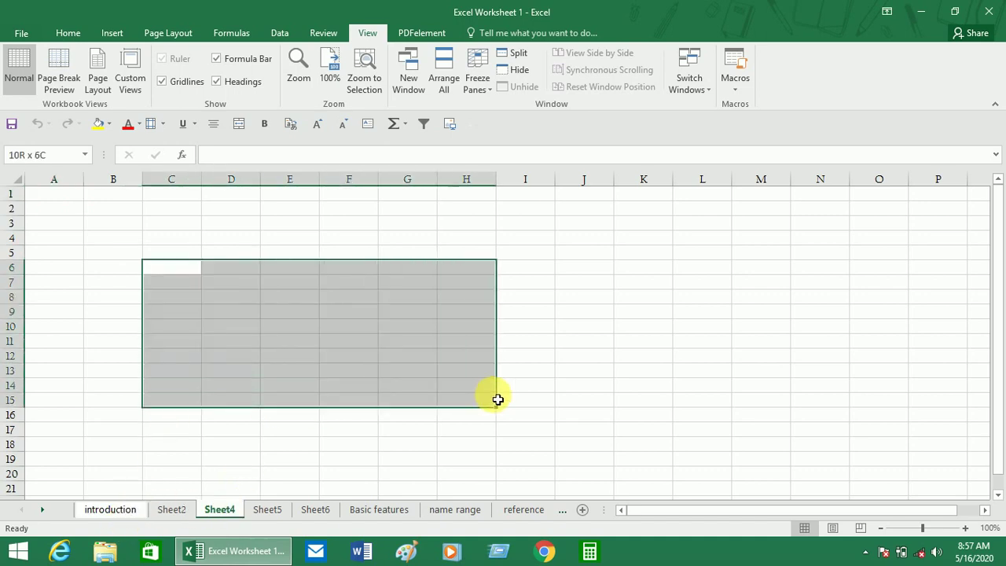
{"action": "left_click", "coordinate": [278, 280]}
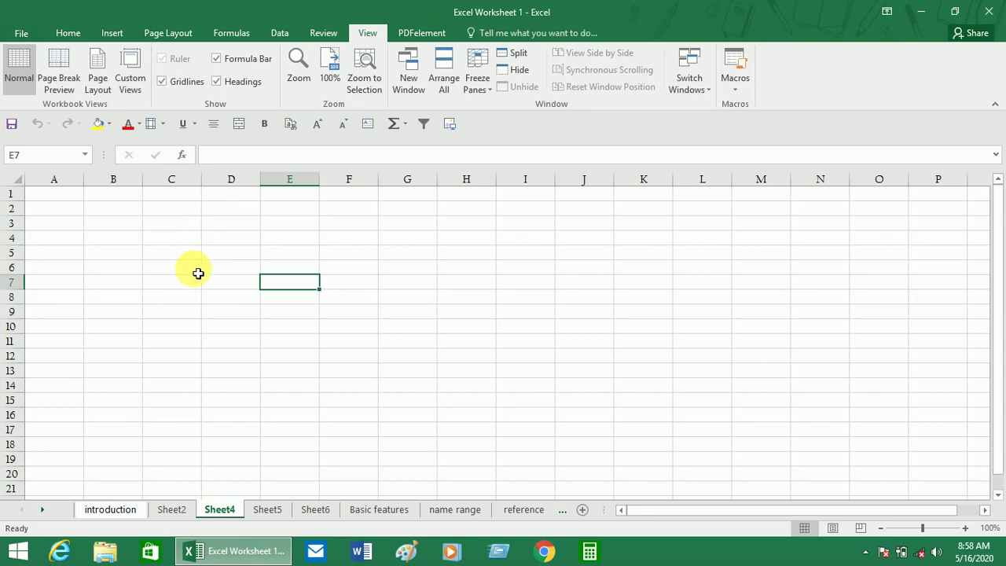
{"action": "left_click", "coordinate": [124, 516]}
{"action": "left_click", "coordinate": [196, 389]}
{"action": "left_click", "coordinate": [222, 509]}
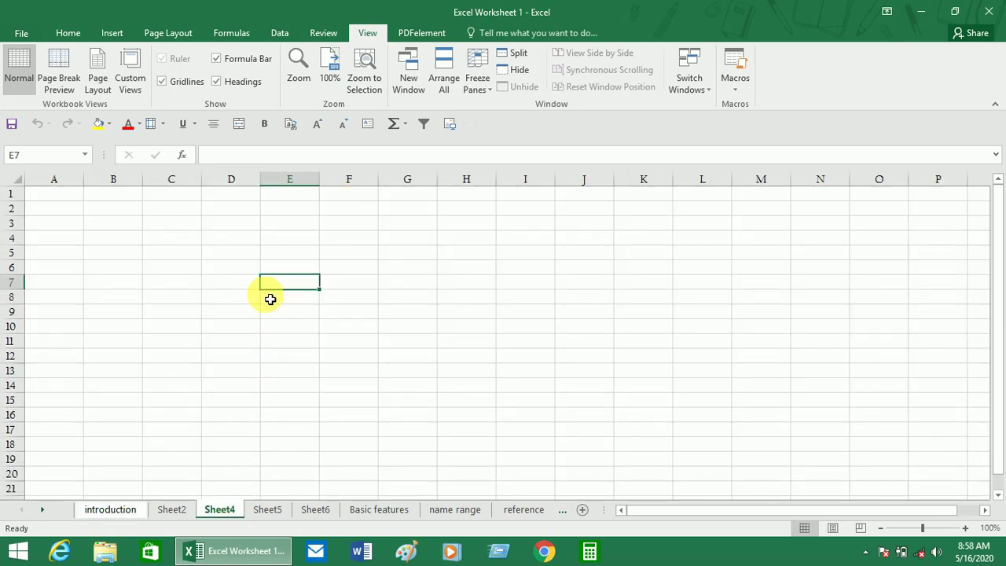
{"action": "left_click", "coordinate": [163, 83]}
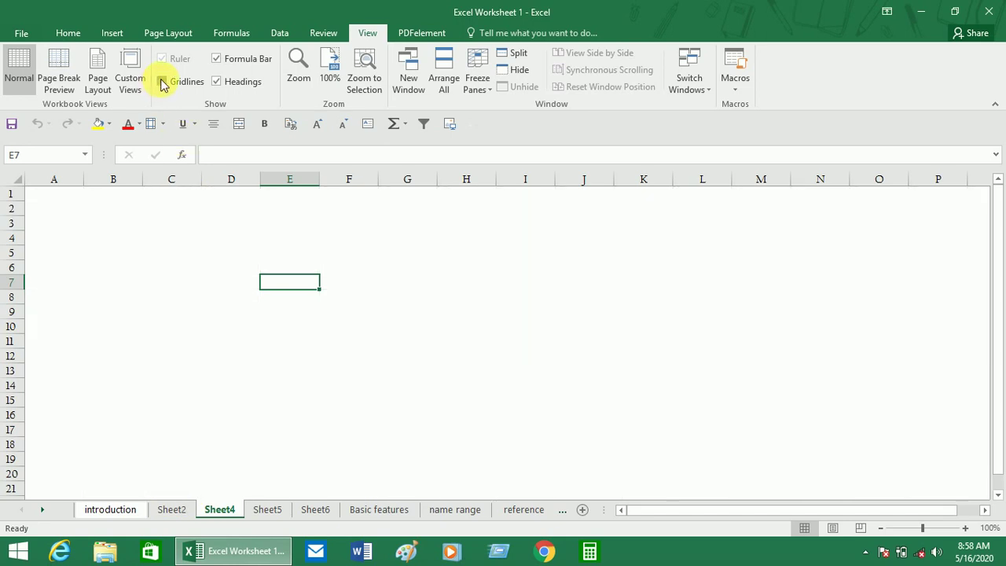
{"action": "left_click", "coordinate": [162, 82]}
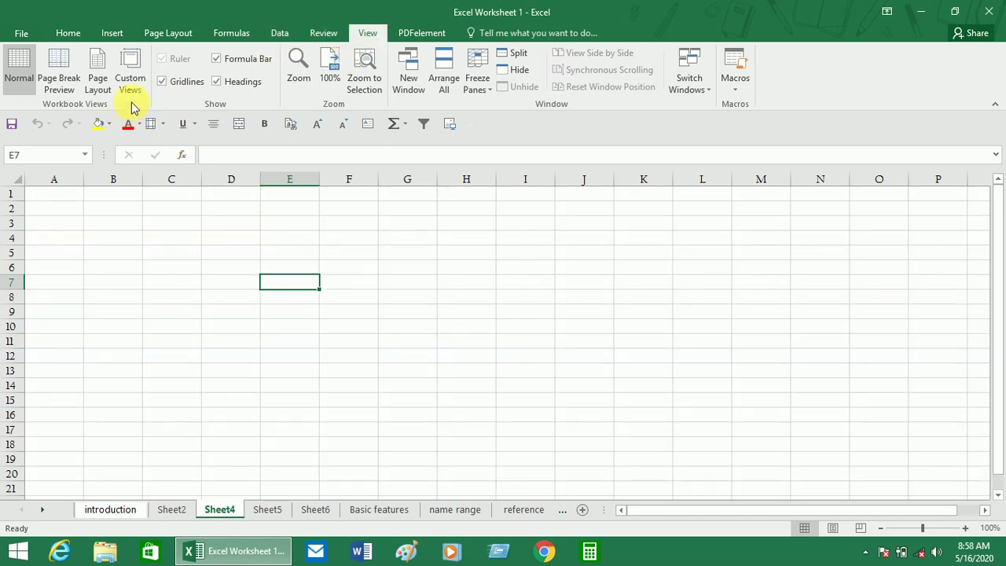
Step: Open Sheet5 and select cells including D6 and E11
{"action": "left_click", "coordinate": [127, 512]}
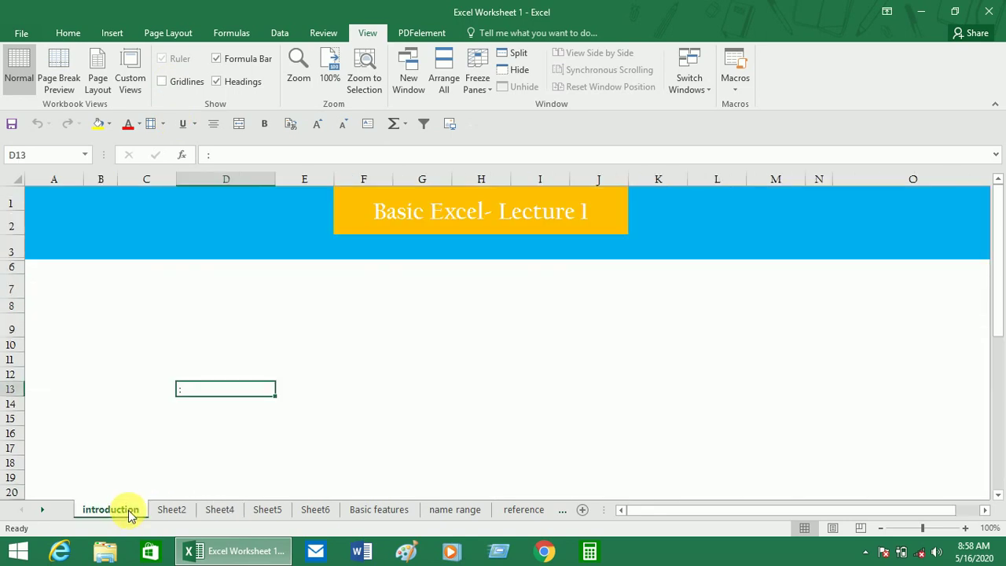
{"action": "left_click", "coordinate": [260, 512]}
{"action": "left_click", "coordinate": [292, 310]}
{"action": "left_click", "coordinate": [285, 282]}
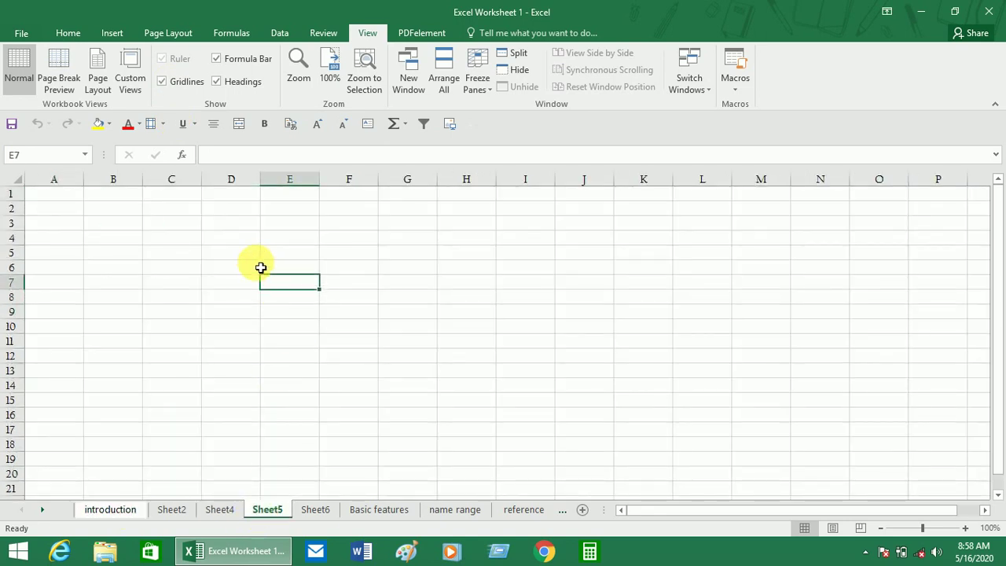
{"action": "left_click", "coordinate": [256, 268]}
{"action": "left_click", "coordinate": [294, 344]}
Step: Select several cells on the introduction sheet, including G10, D11 and F11
{"action": "left_click", "coordinate": [128, 508]}
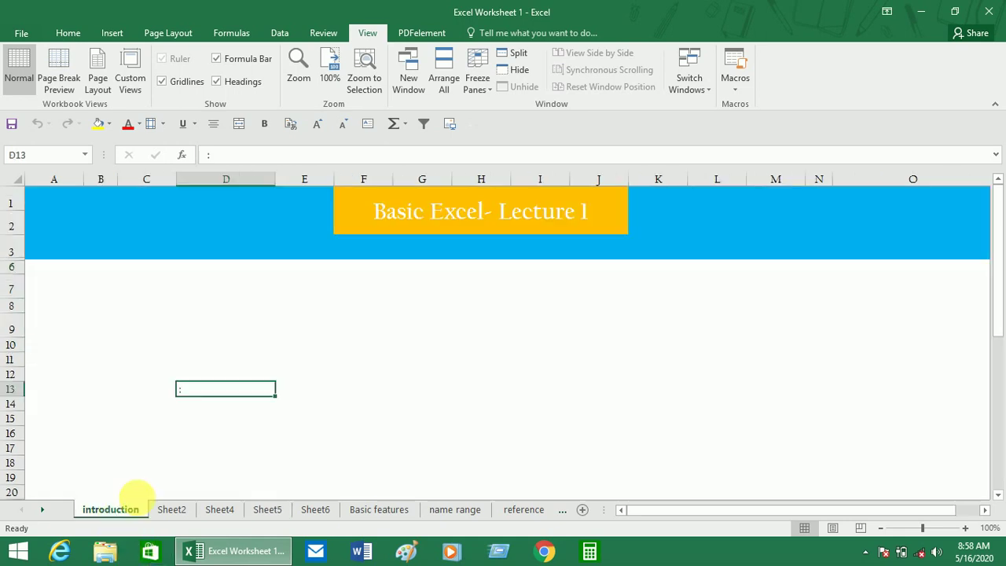
{"action": "left_click", "coordinate": [229, 434]}
{"action": "left_click", "coordinate": [364, 389]}
{"action": "left_click", "coordinate": [416, 374]}
{"action": "left_click", "coordinate": [444, 346]}
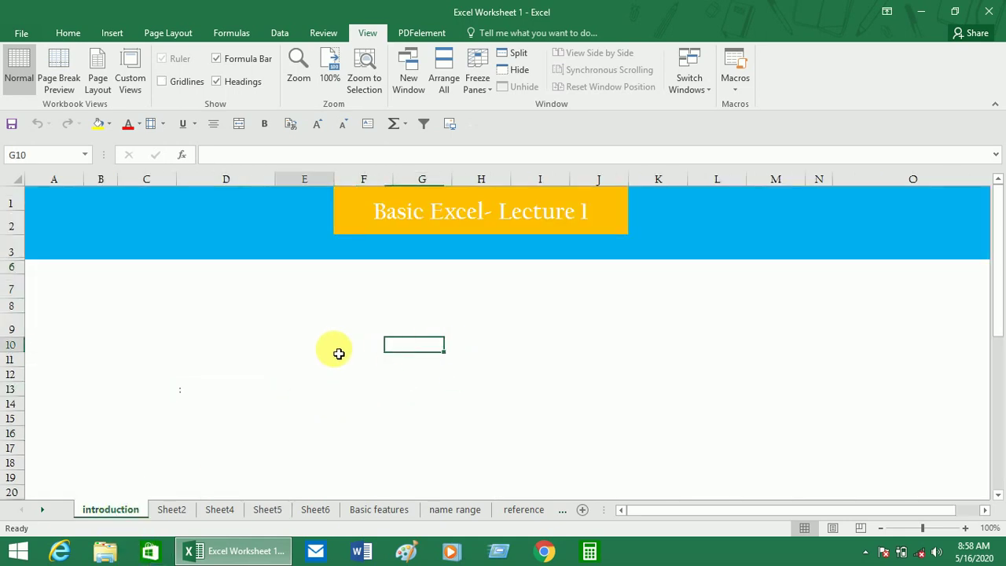
{"action": "left_click", "coordinate": [264, 360]}
{"action": "left_click", "coordinate": [316, 401]}
{"action": "left_click", "coordinate": [369, 358]}
Step: Return to Sheet5 and select cells D11, D4 and E9
{"action": "left_click", "coordinate": [267, 509]}
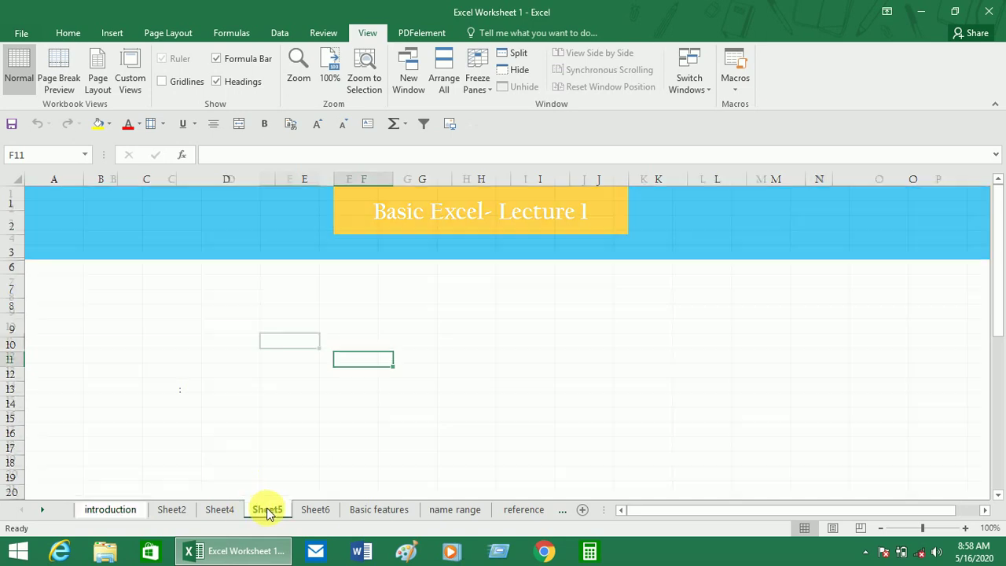
{"action": "left_click", "coordinate": [245, 346]}
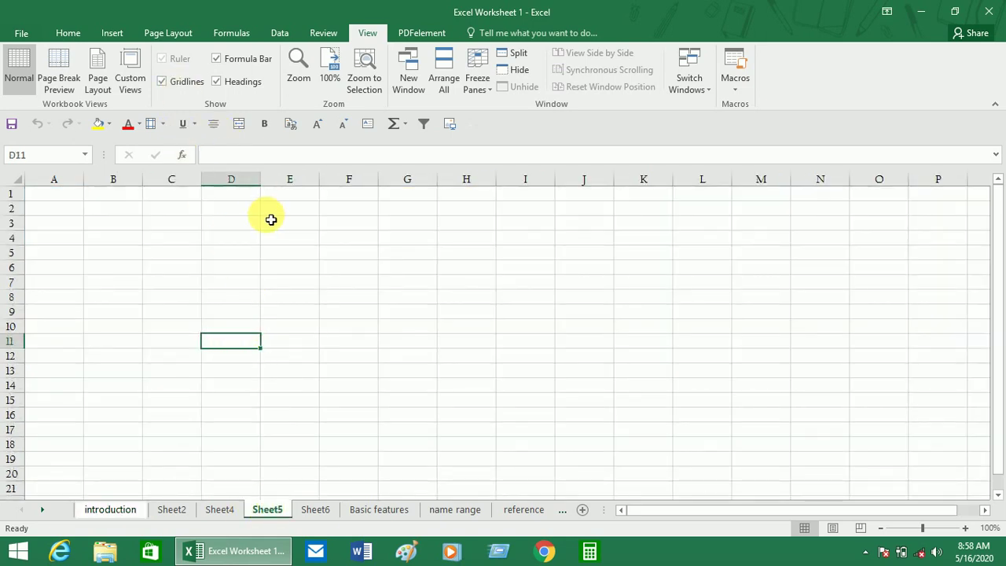
{"action": "left_click", "coordinate": [226, 239]}
{"action": "left_click", "coordinate": [281, 315]}
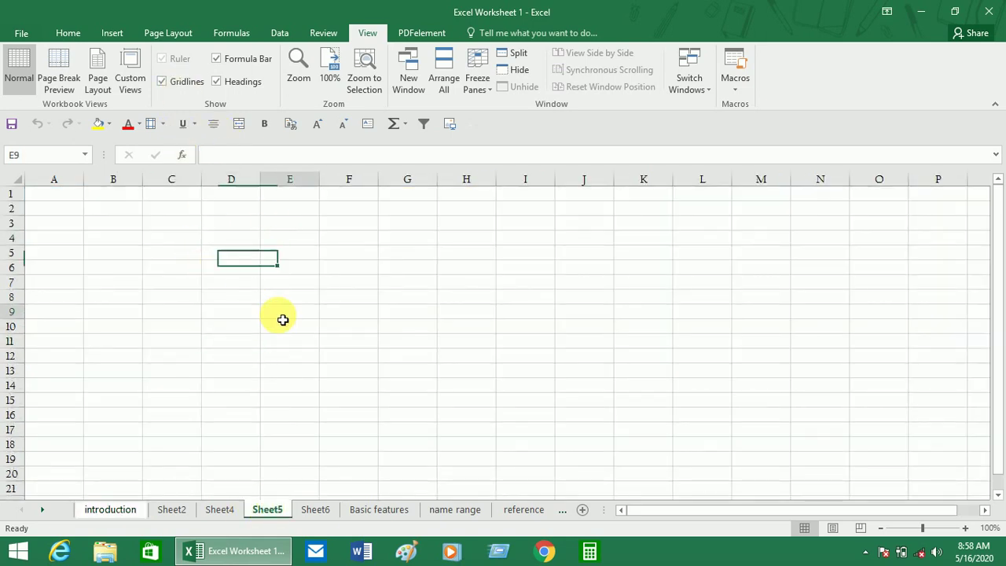
{"action": "left_click", "coordinate": [391, 284]}
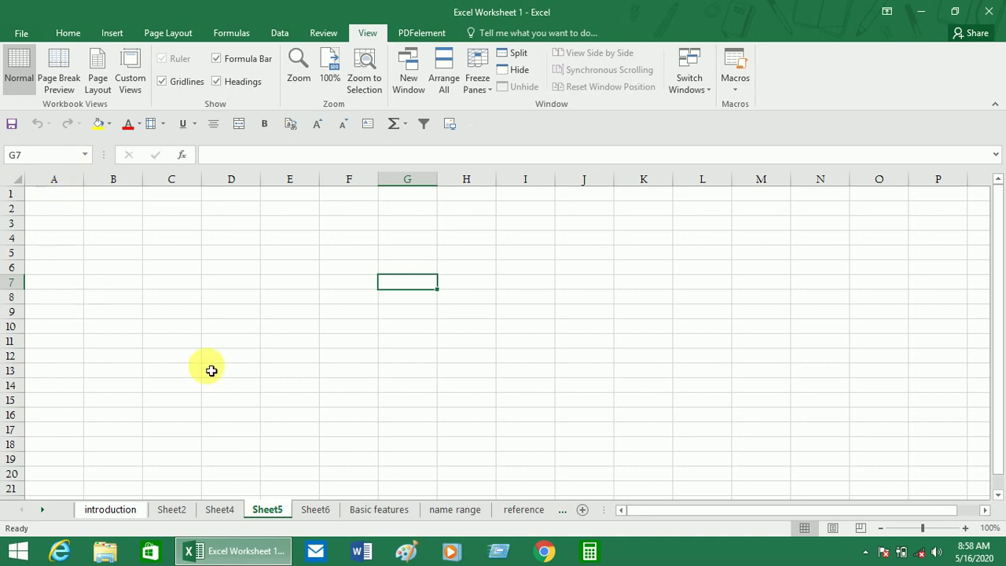
{"action": "left_click", "coordinate": [552, 290]}
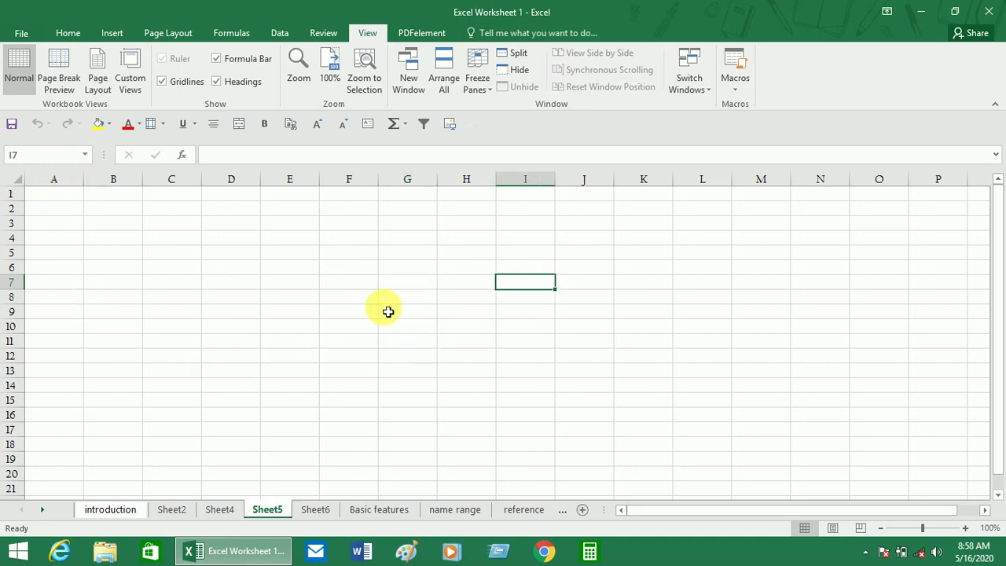
{"action": "left_click", "coordinate": [371, 400]}
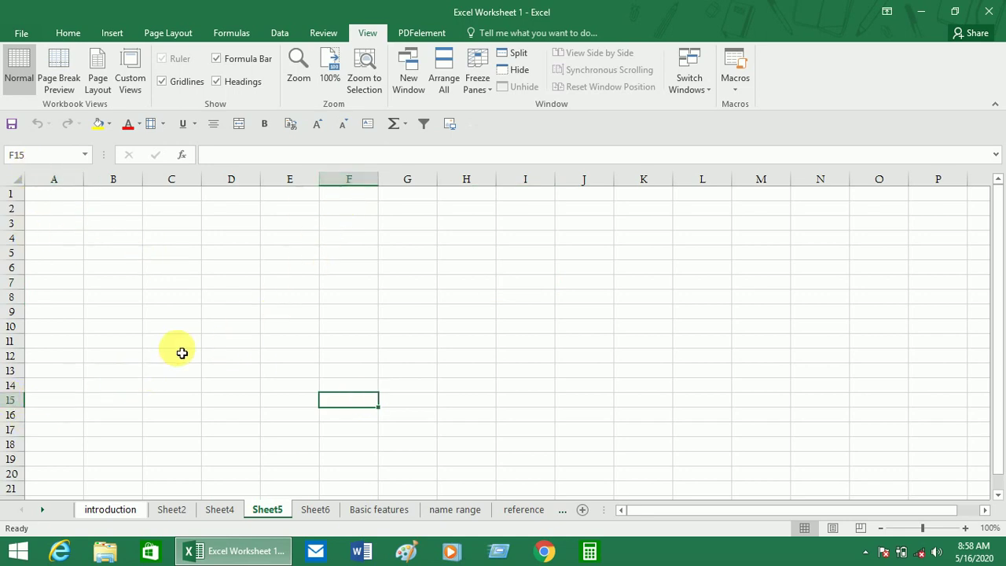
{"action": "left_click", "coordinate": [301, 310]}
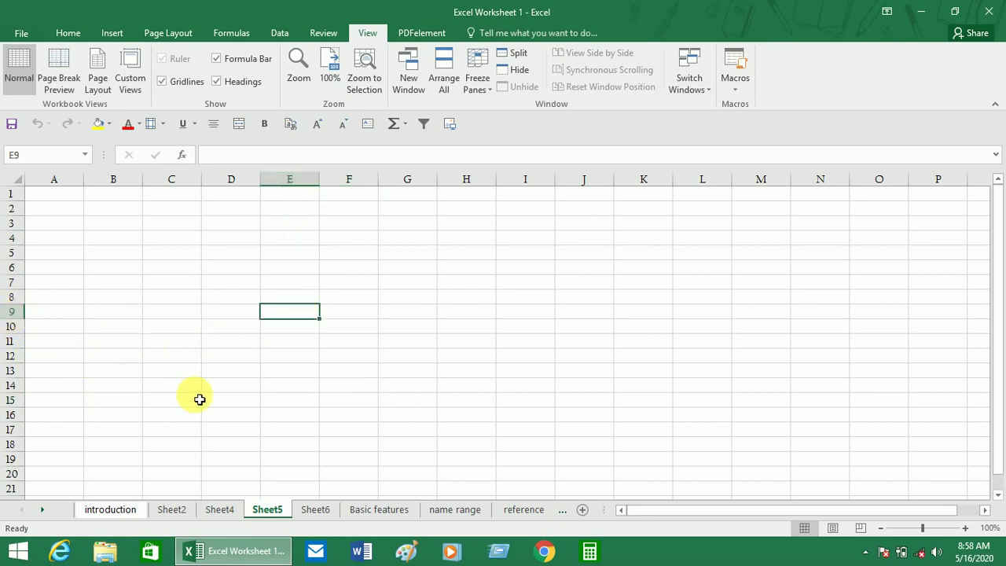
{"action": "left_click", "coordinate": [309, 384]}
{"action": "left_click", "coordinate": [279, 333]}
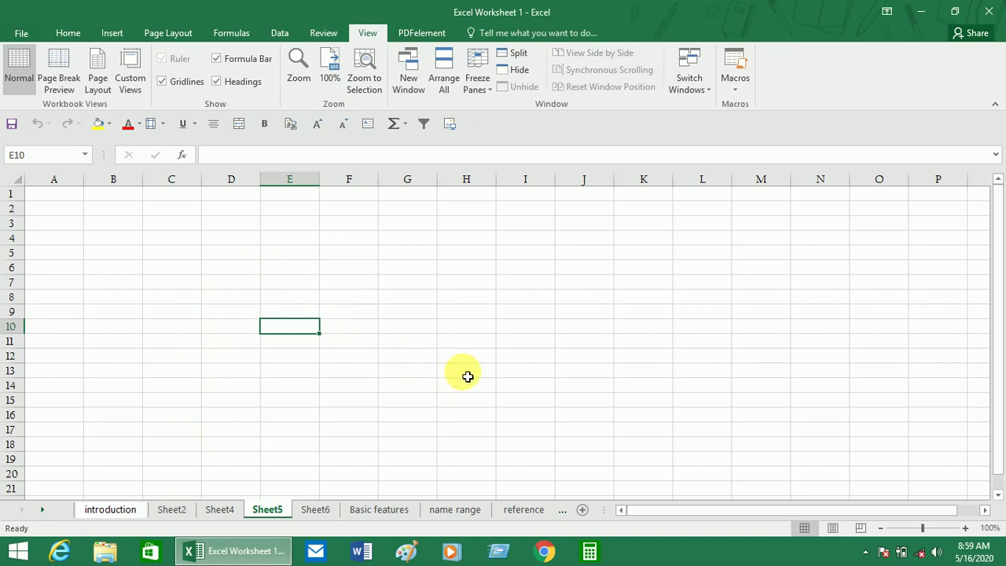
{"action": "left_click_drag", "start_coordinate": [59, 208], "coordinate": [113, 266]}
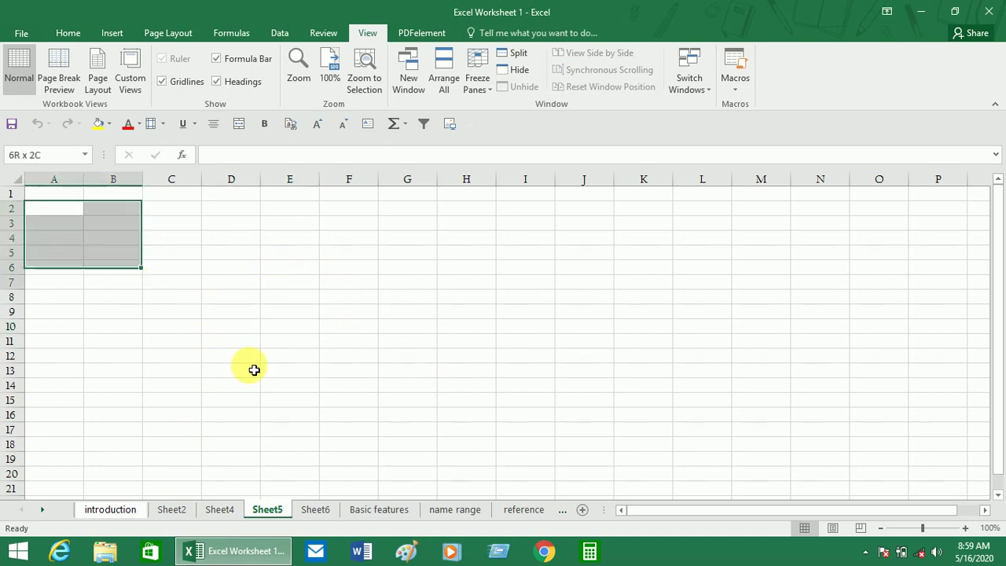
{"action": "left_click_drag", "start_coordinate": [254, 369], "coordinate": [946, 474]}
{"action": "left_click", "coordinate": [433, 362]}
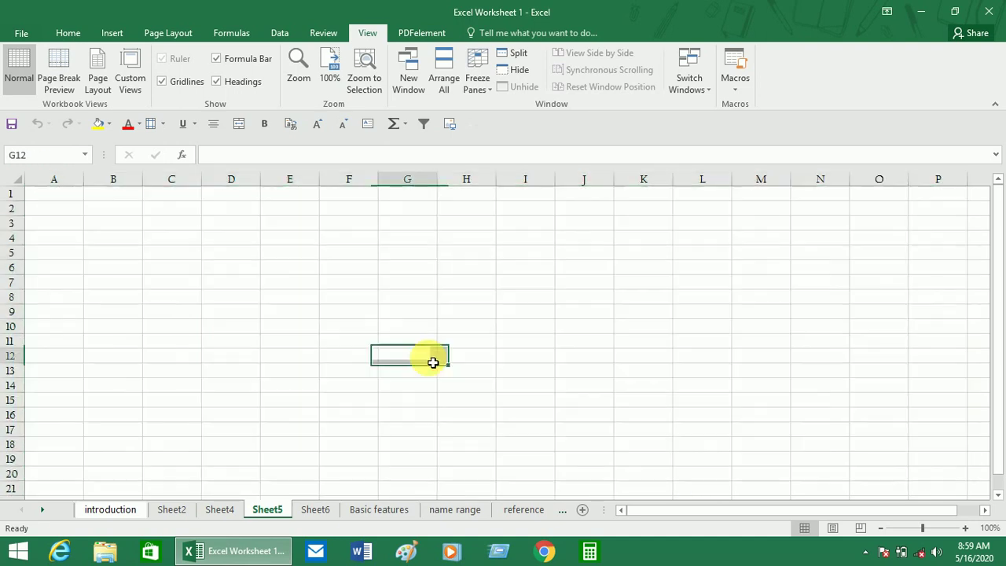
{"action": "left_click_drag", "start_coordinate": [112, 223], "coordinate": [544, 406]}
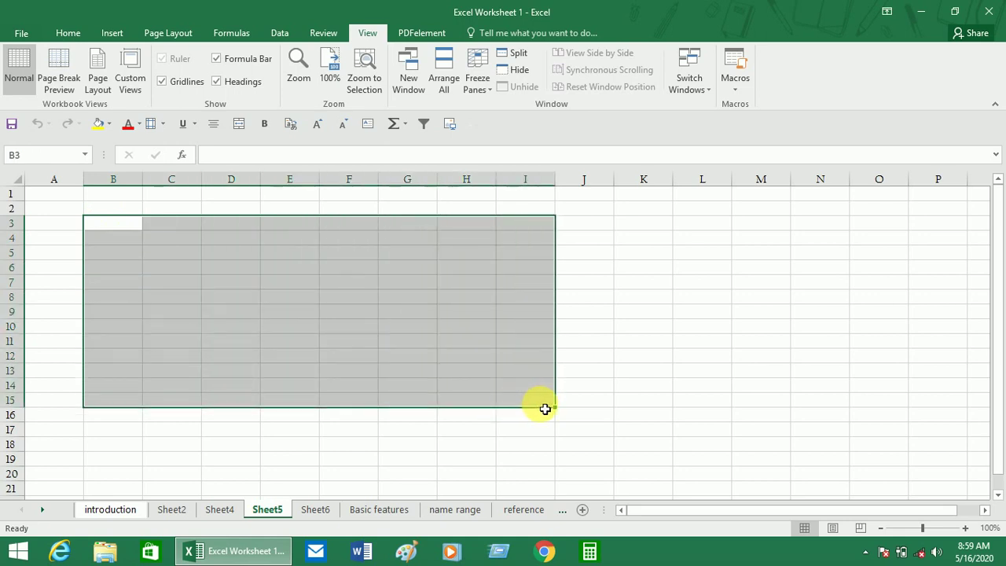
{"action": "left_click", "coordinate": [544, 406]}
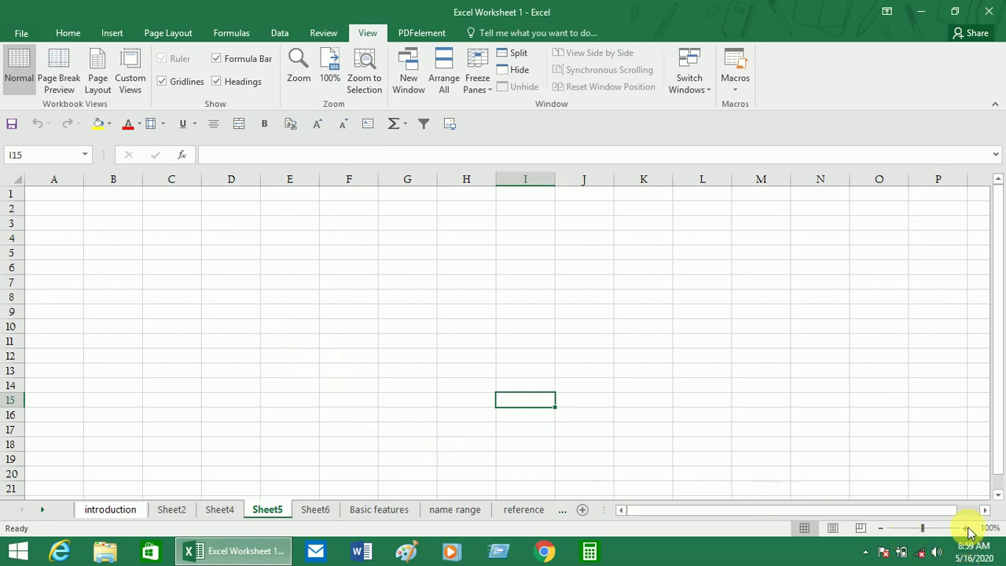
Step: Zoom Sheet5 in to 150% with the plus button, then further with Ctrl+wheel
{"action": "left_click", "coordinate": [968, 532]}
{"action": "left_click", "coordinate": [967, 531]}
{"action": "left_click", "coordinate": [967, 532]}
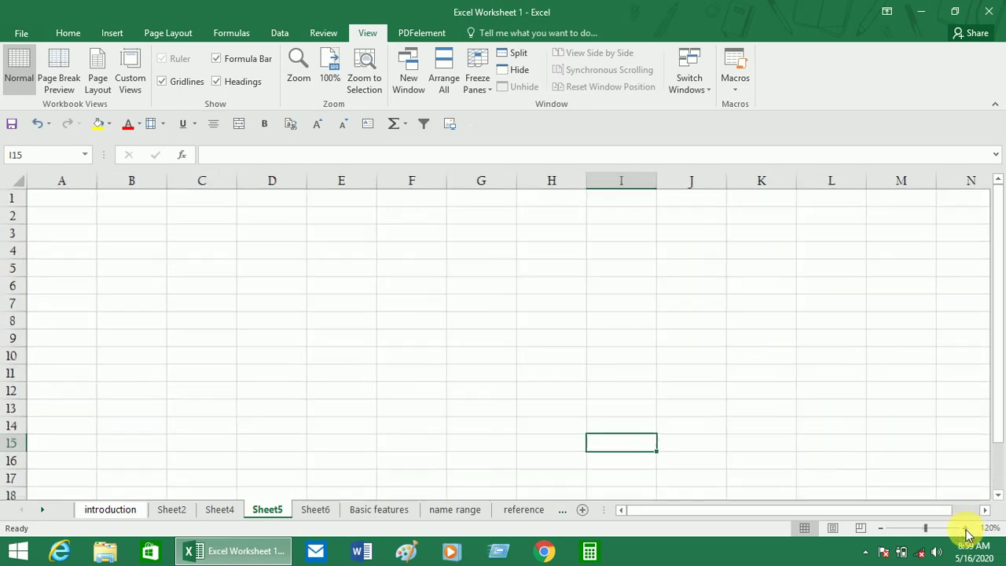
{"action": "left_click", "coordinate": [968, 532]}
{"action": "left_click", "coordinate": [968, 532]}
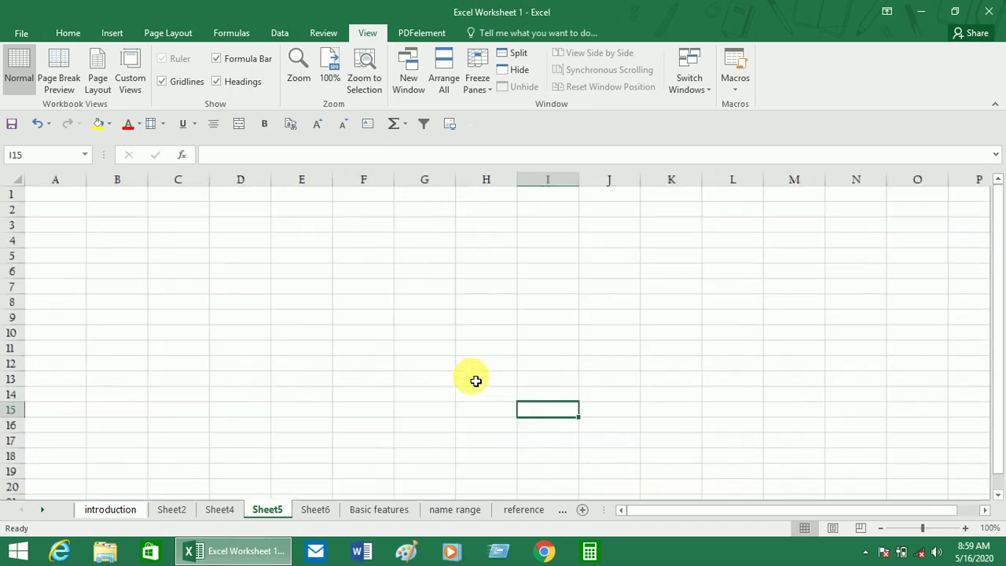
{"action": "scroll", "coordinate": [474, 381], "scroll_direction": "up", "scroll_amount": 3}
{"action": "scroll", "coordinate": [475, 382], "scroll_direction": "up", "scroll_amount": 3}
{"action": "scroll", "coordinate": [477, 382], "scroll_direction": "up", "scroll_amount": 3}
{"action": "scroll", "coordinate": [477, 382], "scroll_direction": "up", "scroll_amount": 2}
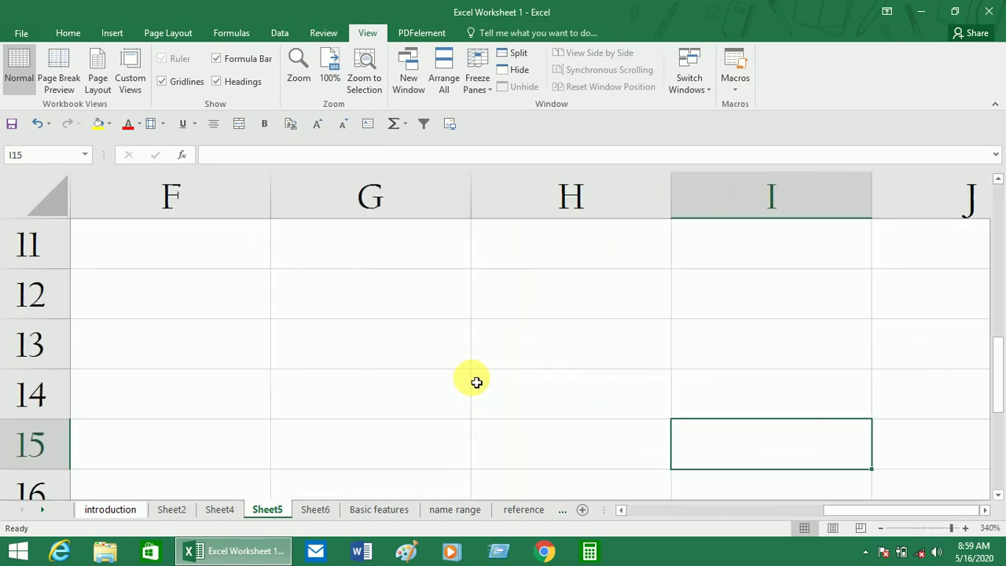
{"action": "scroll", "coordinate": [692, 415], "scroll_direction": "up", "scroll_amount": 2}
Step: Zoom in to the 400% maximum, then back out to 310%
{"action": "left_click", "coordinate": [964, 529]}
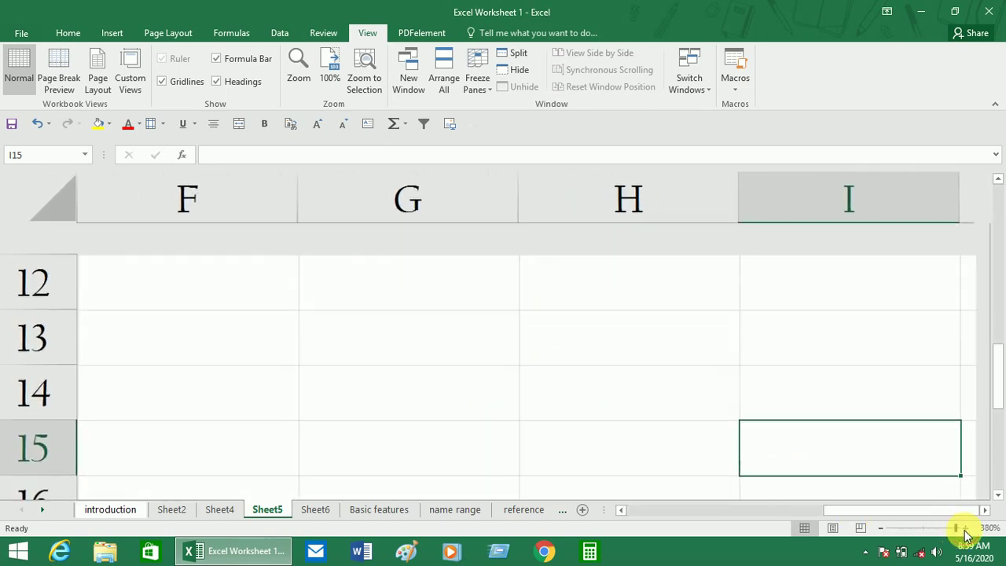
{"action": "left_click", "coordinate": [964, 529]}
{"action": "left_click", "coordinate": [965, 529]}
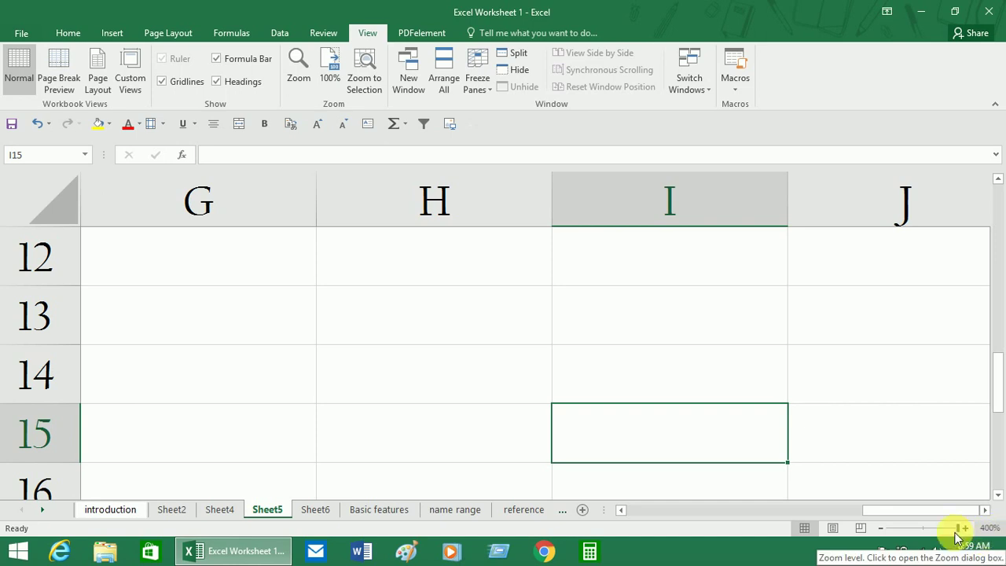
{"action": "left_click", "coordinate": [881, 529]}
{"action": "left_click", "coordinate": [880, 528]}
{"action": "left_click", "coordinate": [880, 529]}
{"action": "left_click", "coordinate": [880, 528]}
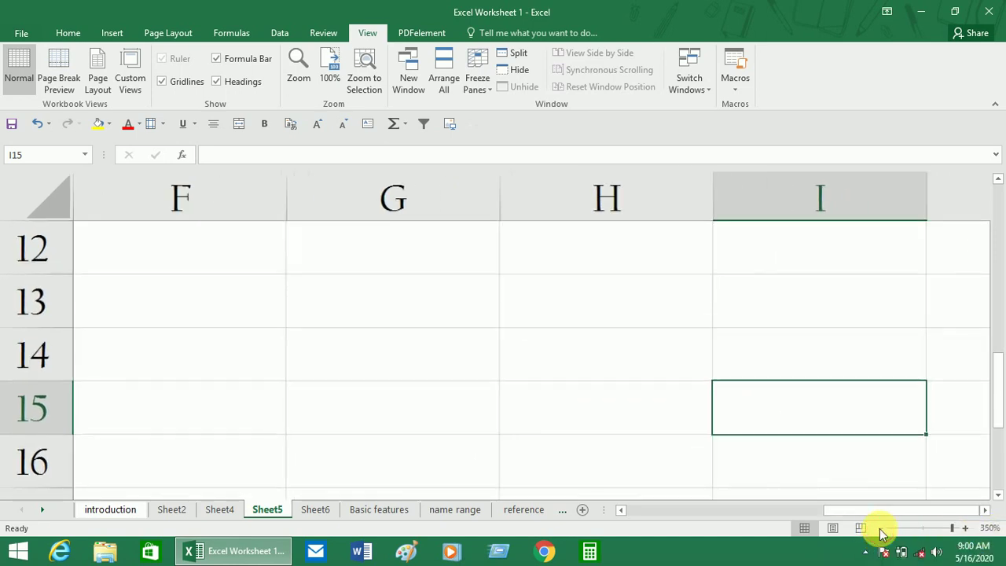
{"action": "left_click", "coordinate": [881, 528]}
{"action": "left_click", "coordinate": [880, 528]}
{"action": "left_click", "coordinate": [881, 528]}
{"action": "left_click", "coordinate": [880, 528]}
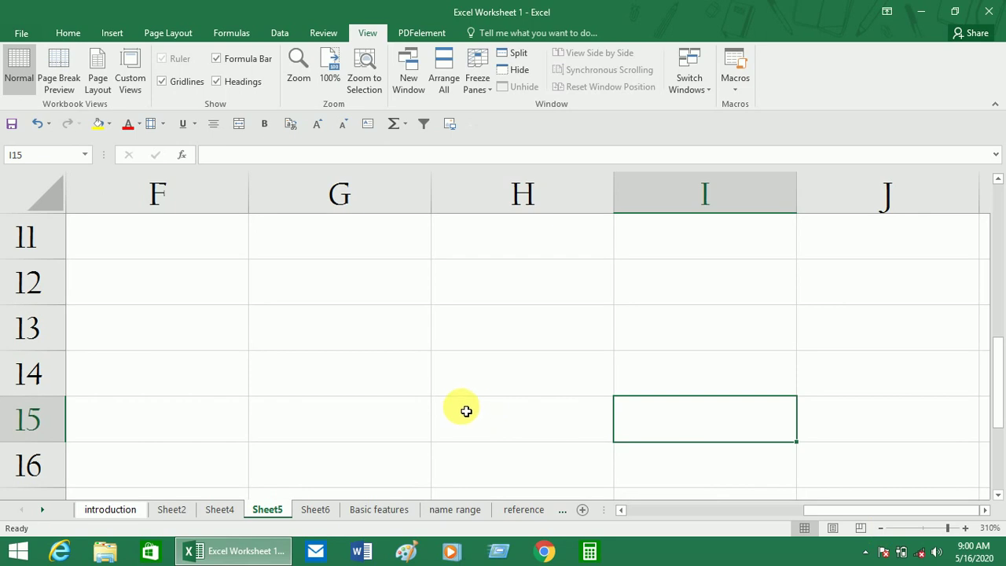
Step: Adjust zoom with Ctrl+mouse wheel down and up, finishing at 130%
{"action": "scroll", "coordinate": [476, 417], "scroll_direction": "down", "scroll_amount": 9, "text": "ctrl"}
{"action": "scroll", "coordinate": [464, 415], "scroll_direction": "down", "scroll_amount": 8, "text": "ctrl"}
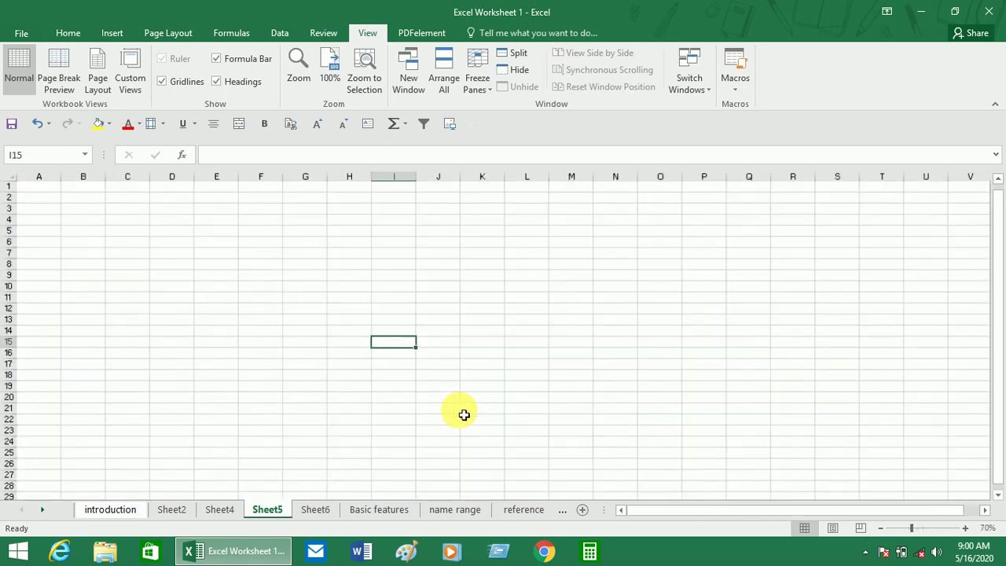
{"action": "scroll", "coordinate": [461, 411], "scroll_direction": "down", "scroll_amount": 3, "text": "ctrl"}
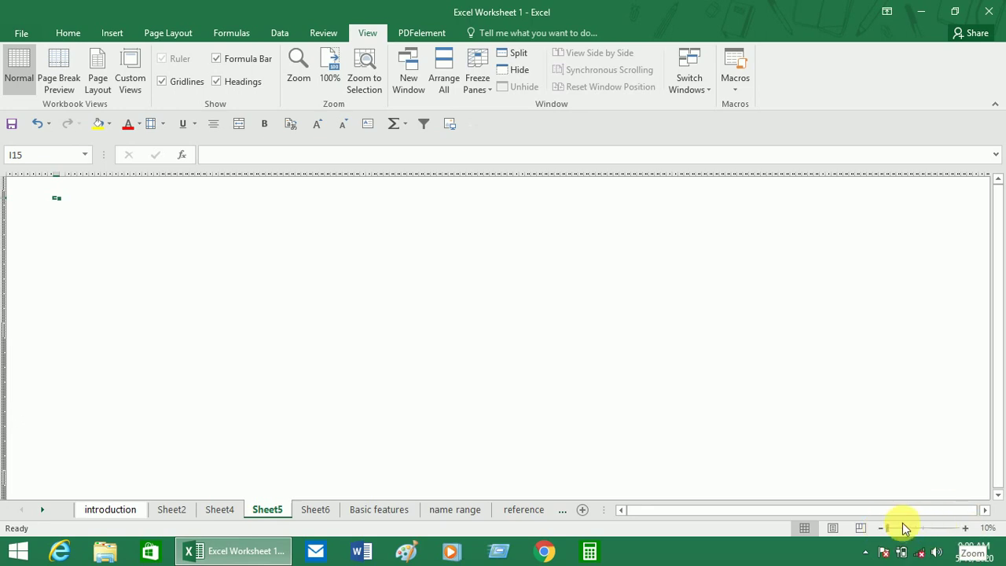
{"action": "scroll", "coordinate": [760, 420], "scroll_direction": "up", "scroll_amount": 7, "text": "ctrl"}
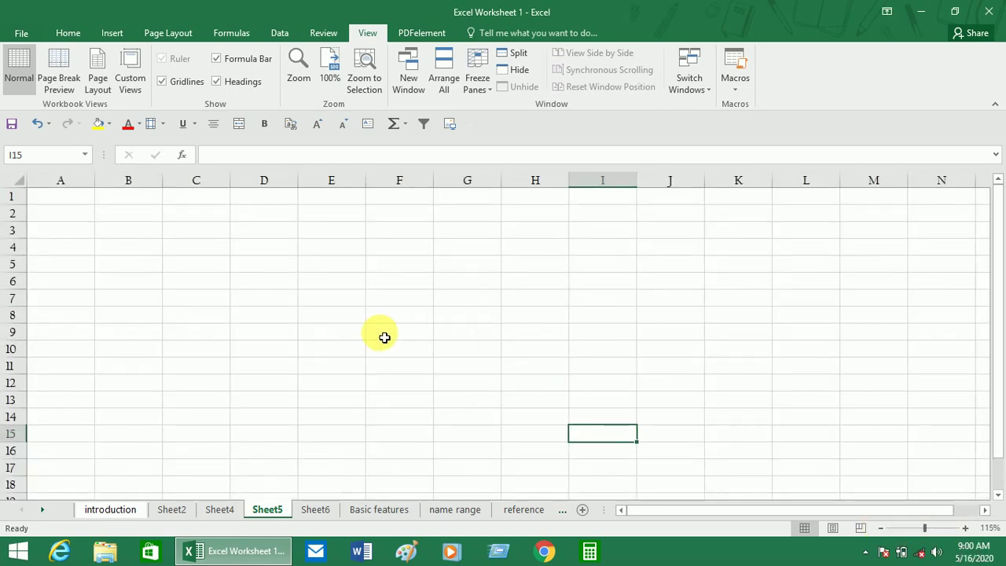
{"action": "scroll", "coordinate": [382, 340], "scroll_direction": "up", "scroll_amount": 1, "text": "ctrl"}
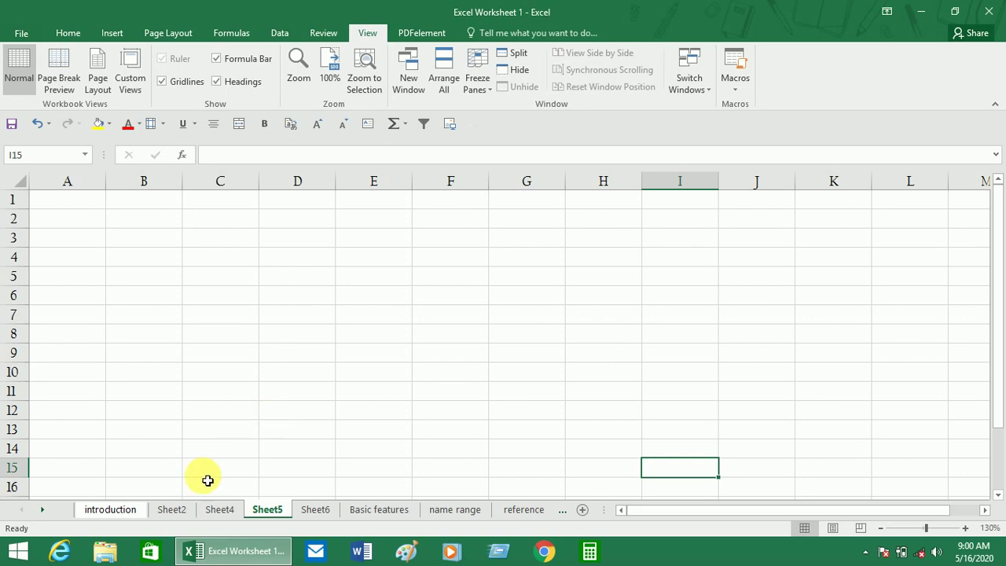
Step: Cycle through Sheet2, Sheet4, Sheet5 and Sheet6, select H16 and C9, then return to the introduction sheet
{"action": "left_click", "coordinate": [171, 513]}
{"action": "left_click", "coordinate": [232, 511]}
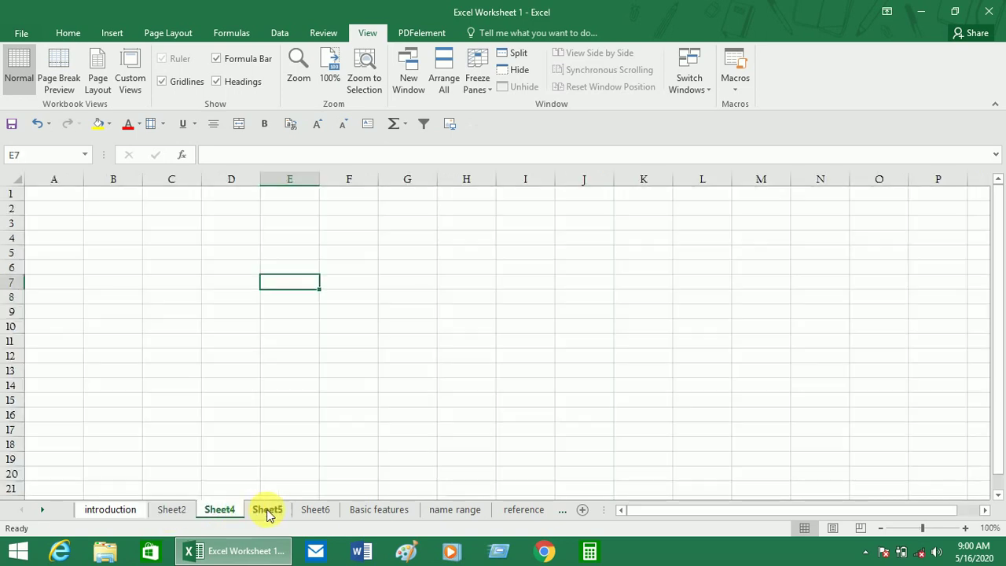
{"action": "left_click", "coordinate": [265, 511]}
{"action": "left_click", "coordinate": [319, 511]}
{"action": "left_click", "coordinate": [477, 426]}
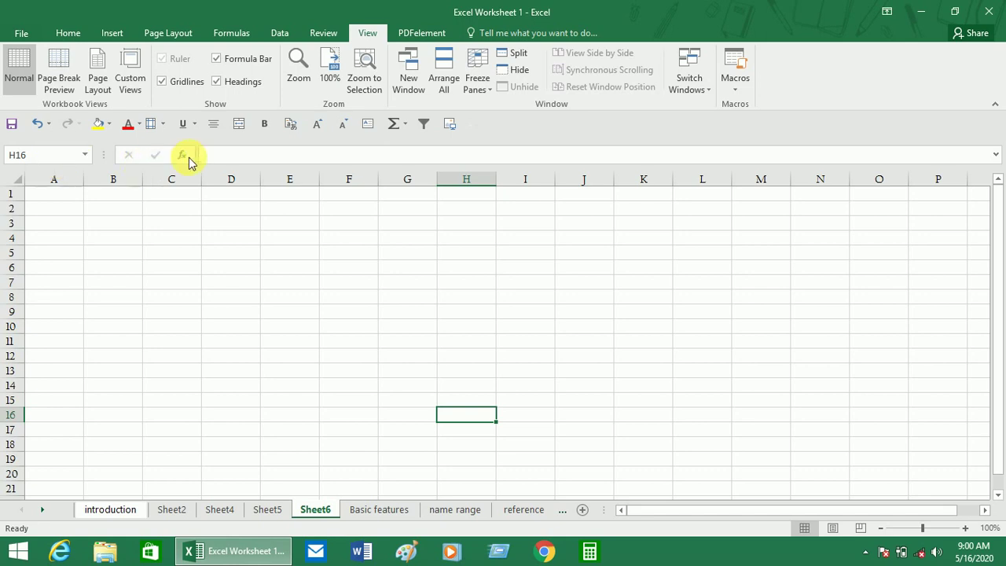
{"action": "left_click", "coordinate": [176, 320]}
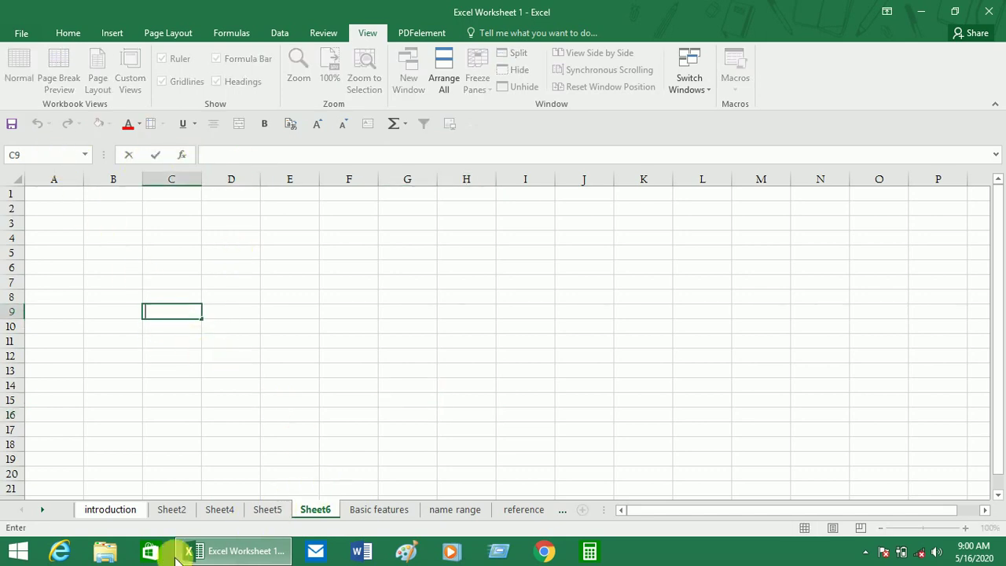
{"action": "left_click", "coordinate": [128, 510]}
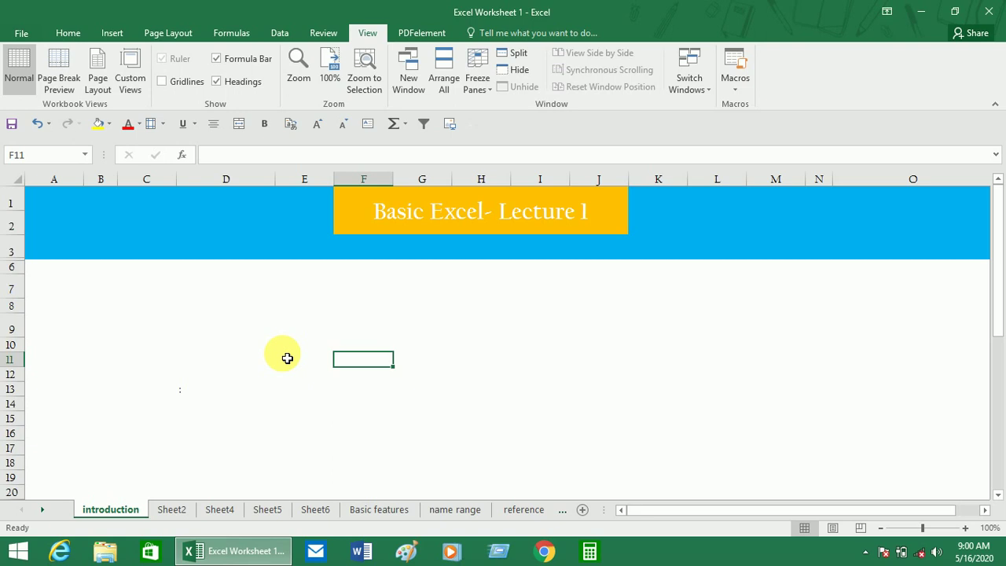
{"action": "left_click", "coordinate": [206, 345]}
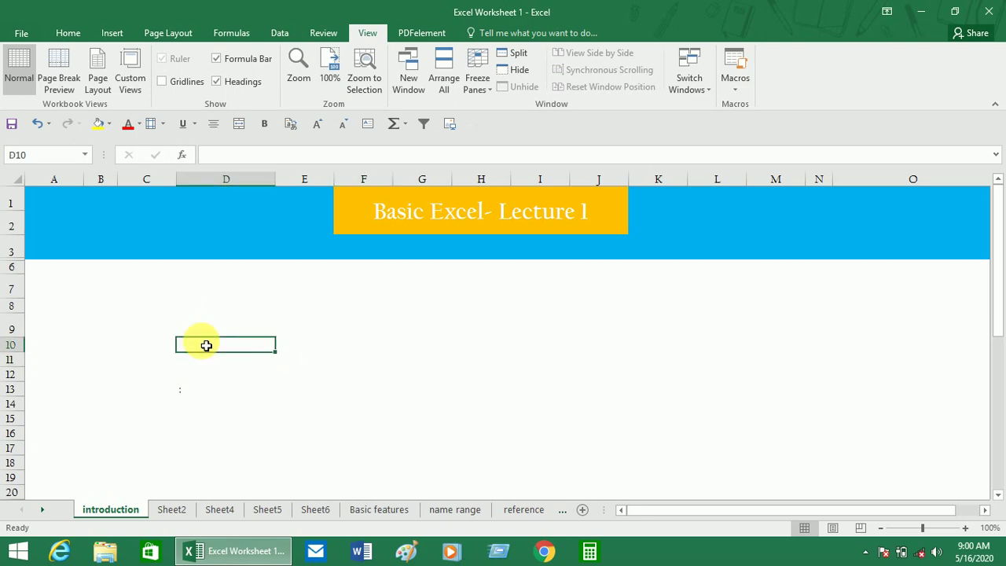
{"action": "left_click", "coordinate": [157, 284]}
{"action": "left_click", "coordinate": [407, 344]}
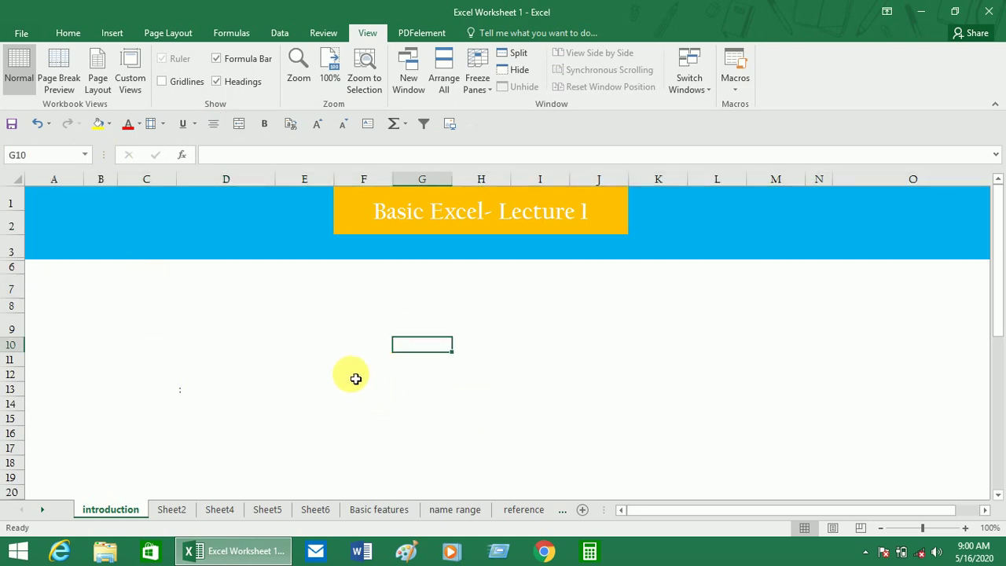
{"action": "left_click", "coordinate": [272, 348]}
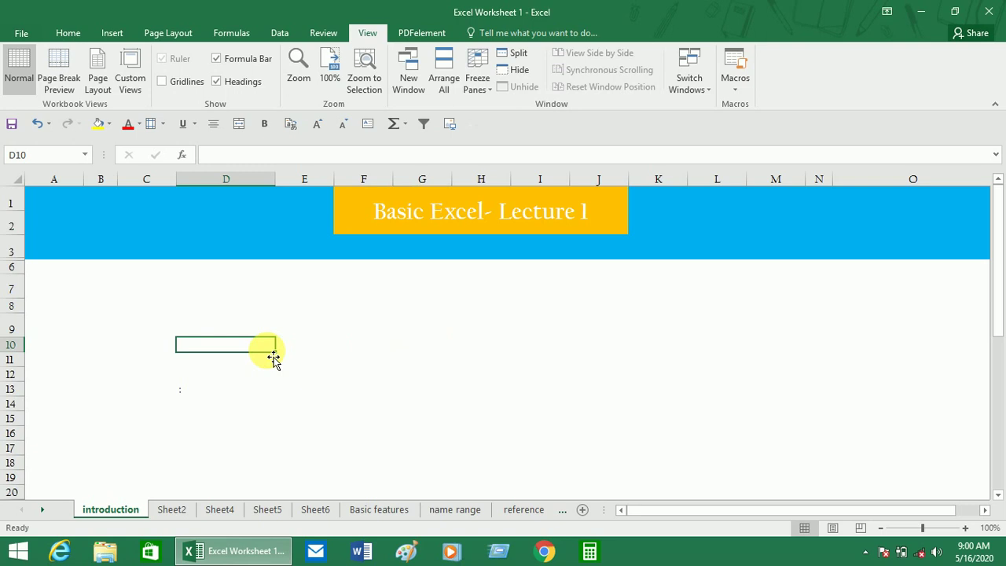
{"action": "left_click", "coordinate": [246, 325]}
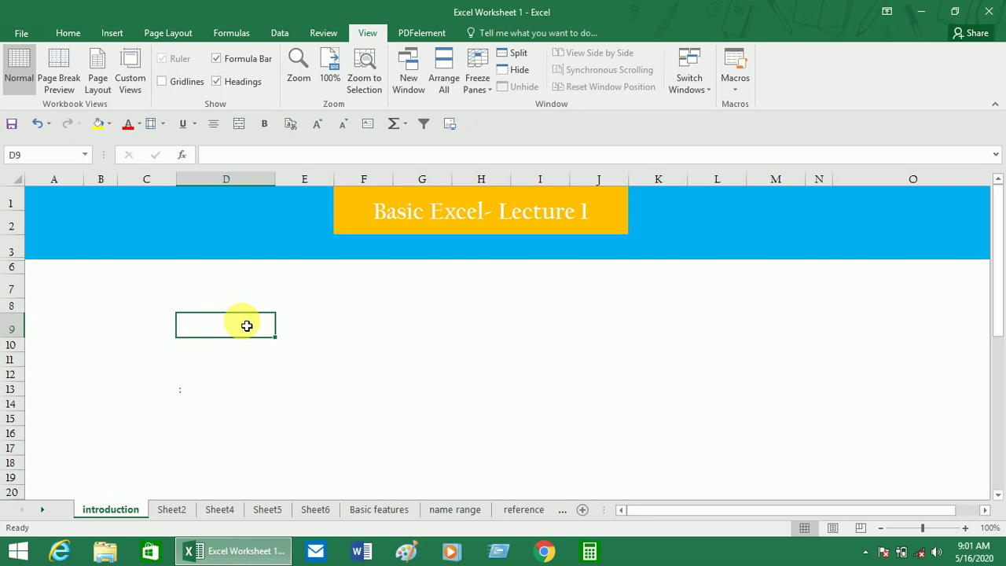
{"action": "left_click", "coordinate": [249, 305]}
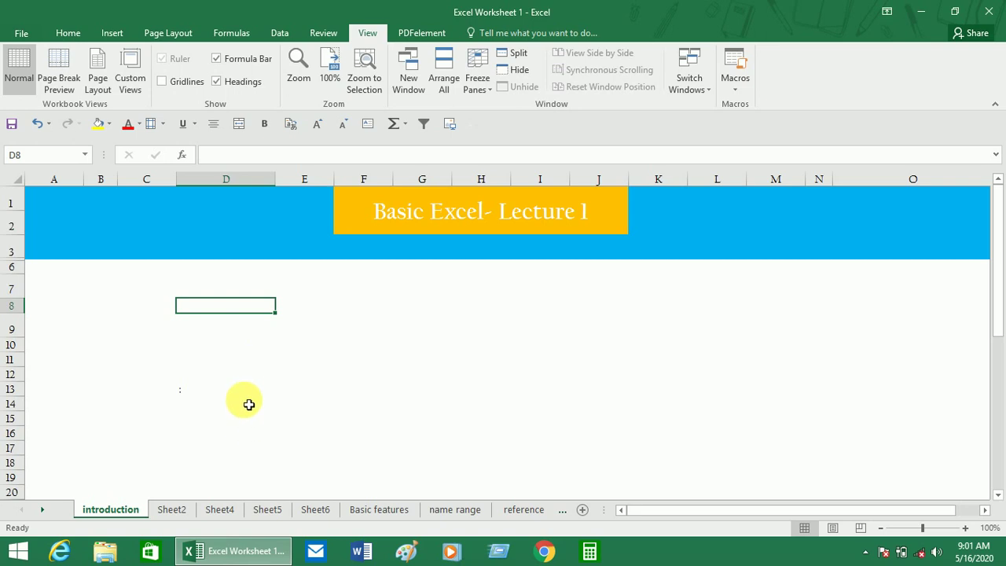
{"action": "key", "text": "Down"}
{"action": "key", "text": "Down"}
{"action": "key", "text": "Down"}
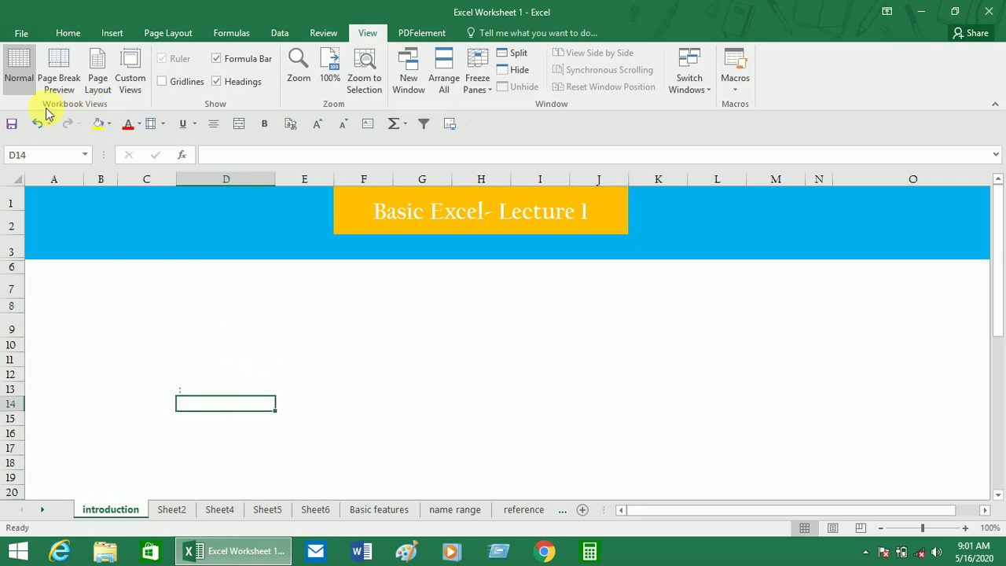
{"action": "left_click", "coordinate": [142, 349]}
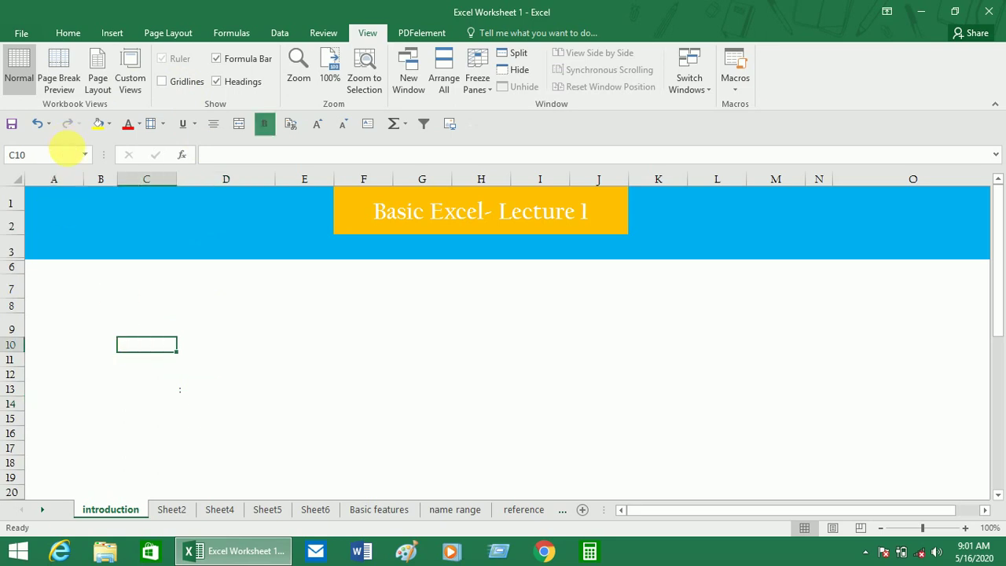